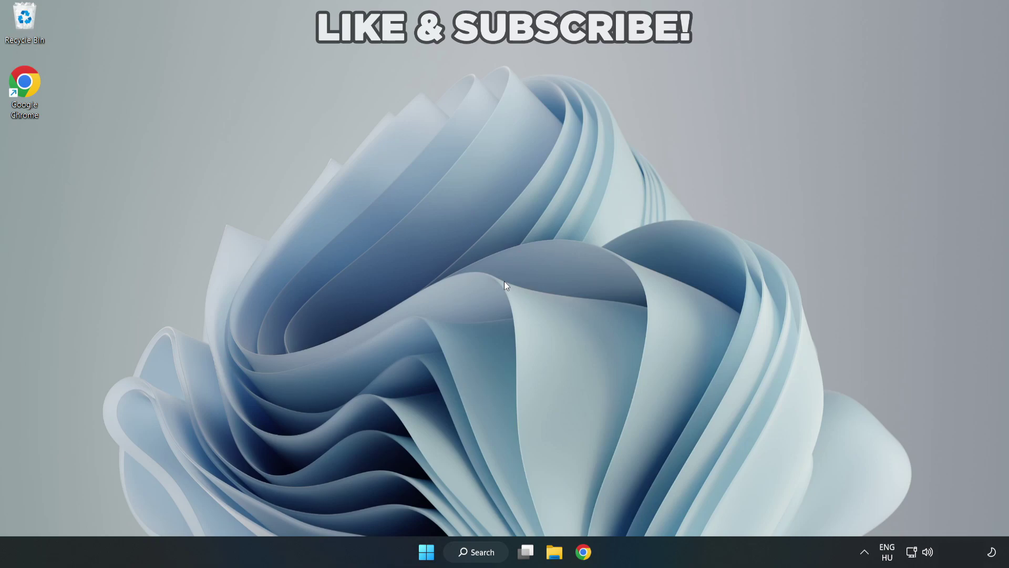
Search Windows for 'device manager' and launch Device Manager from the best match
left_click(483, 556)
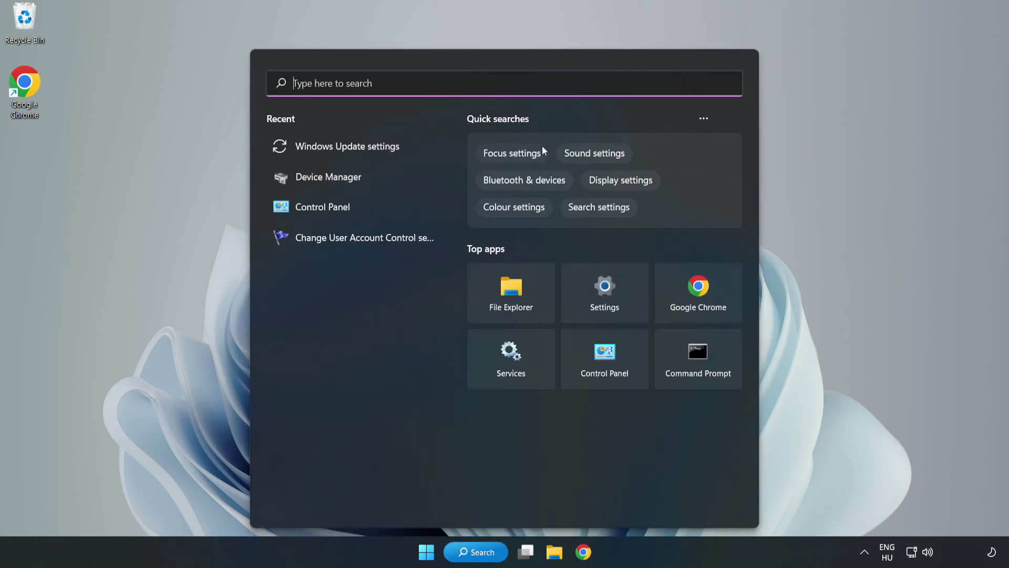
type("de")
type("vice m")
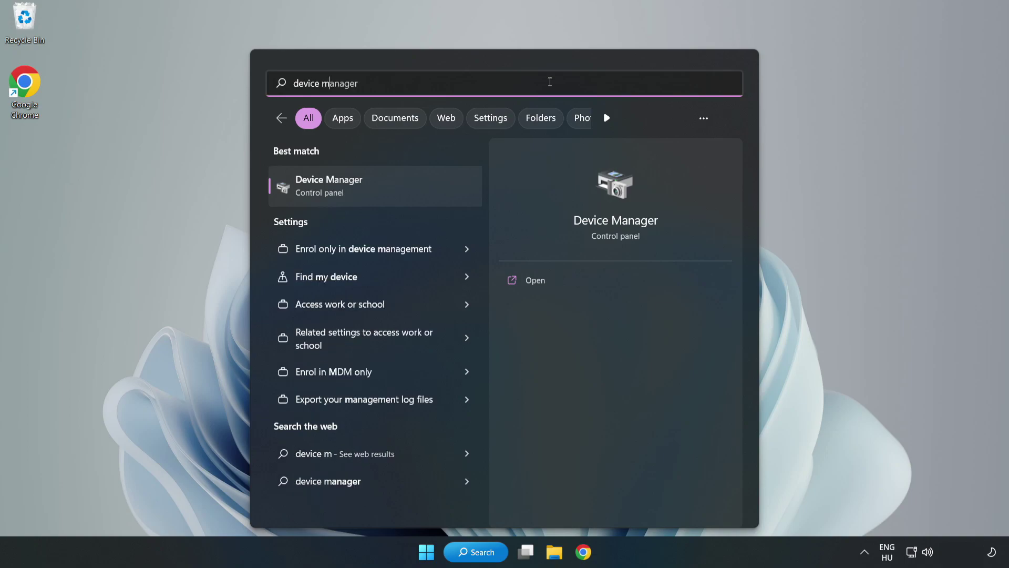
type("anager")
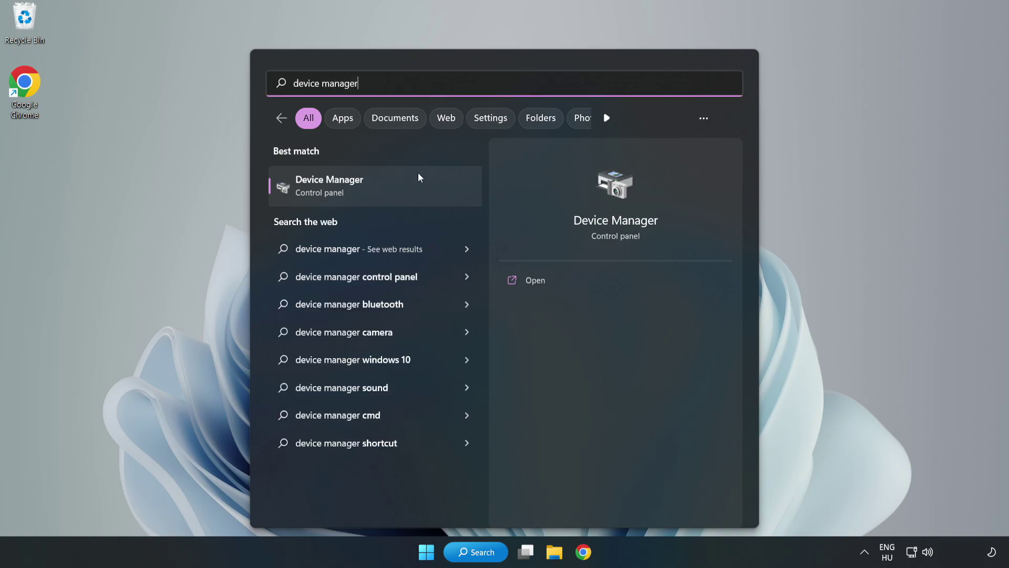
left_click(376, 195)
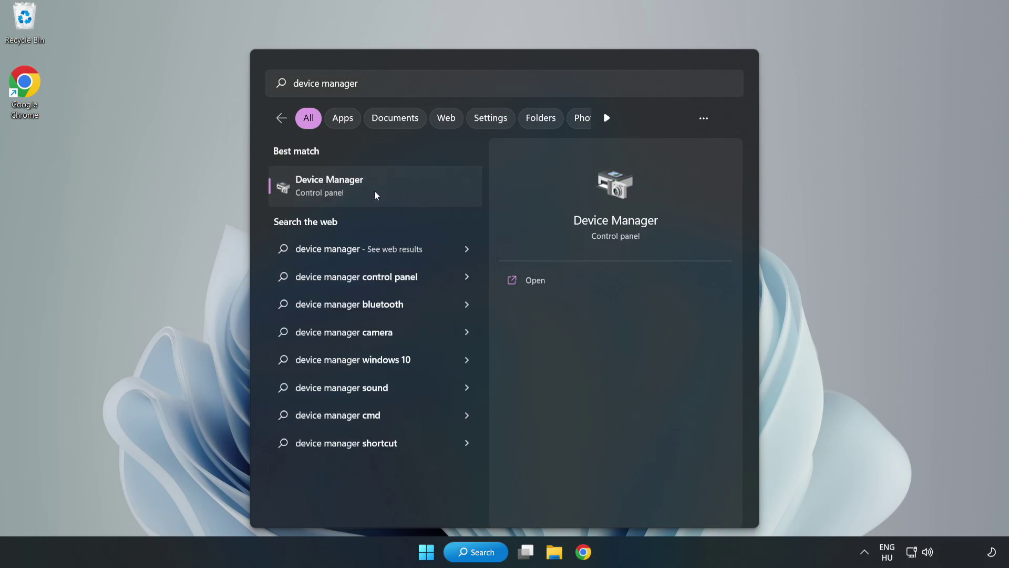
left_click(375, 191)
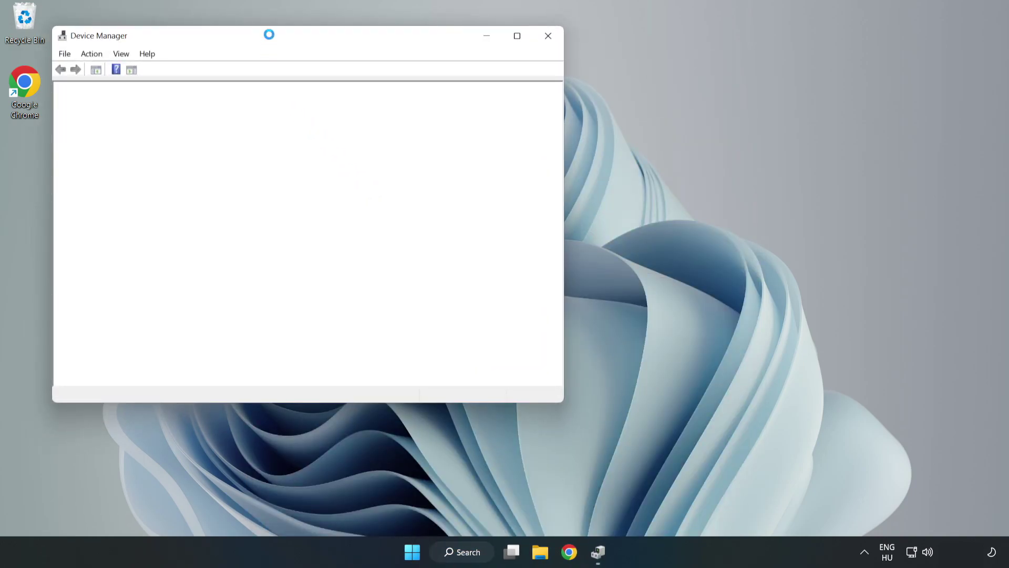
Center the window, expand Display adapters and bring up the VMware SVGA 3D context menu
left_click_drag(269, 36, 451, 91)
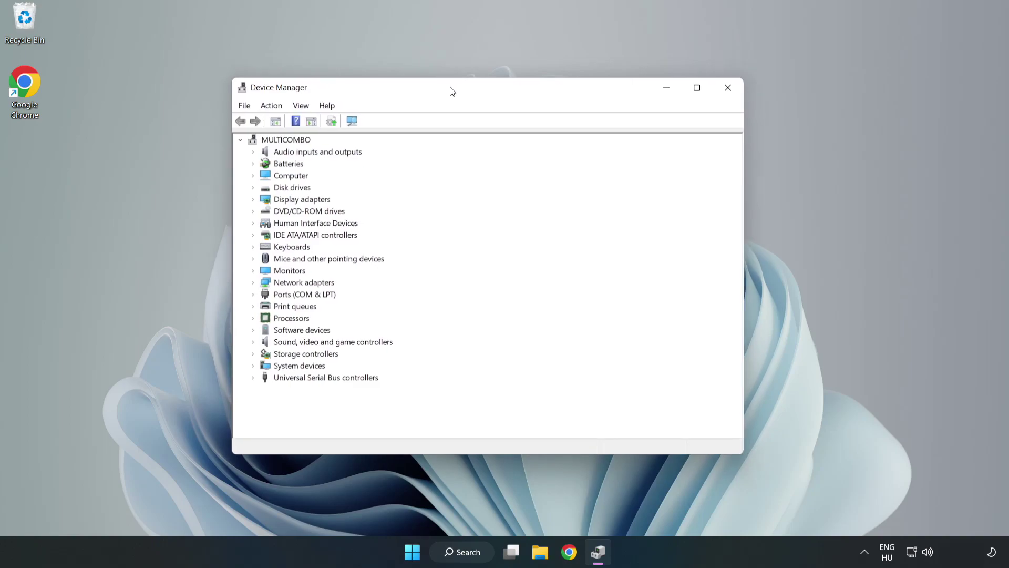
left_click(270, 200)
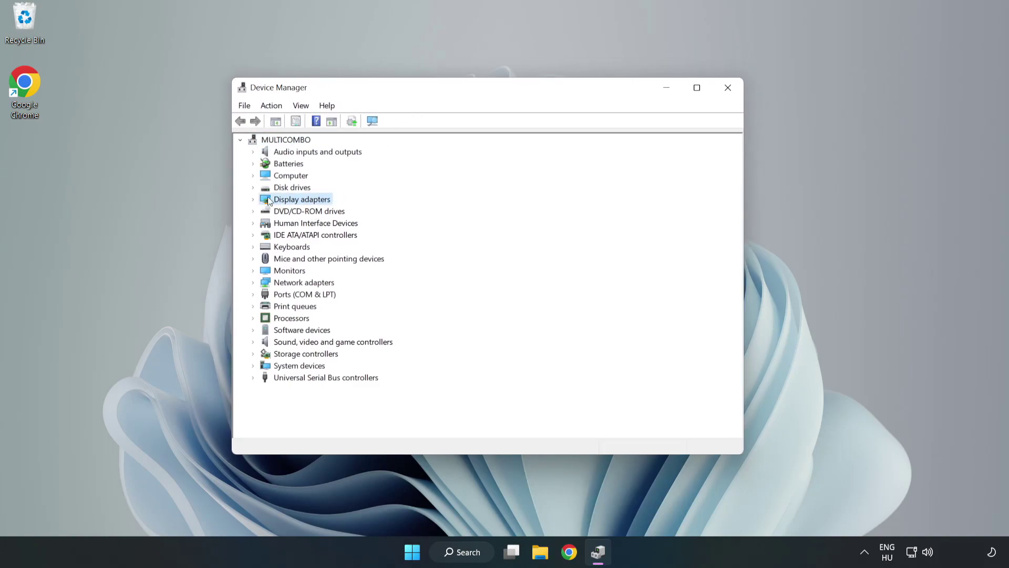
left_click(253, 201)
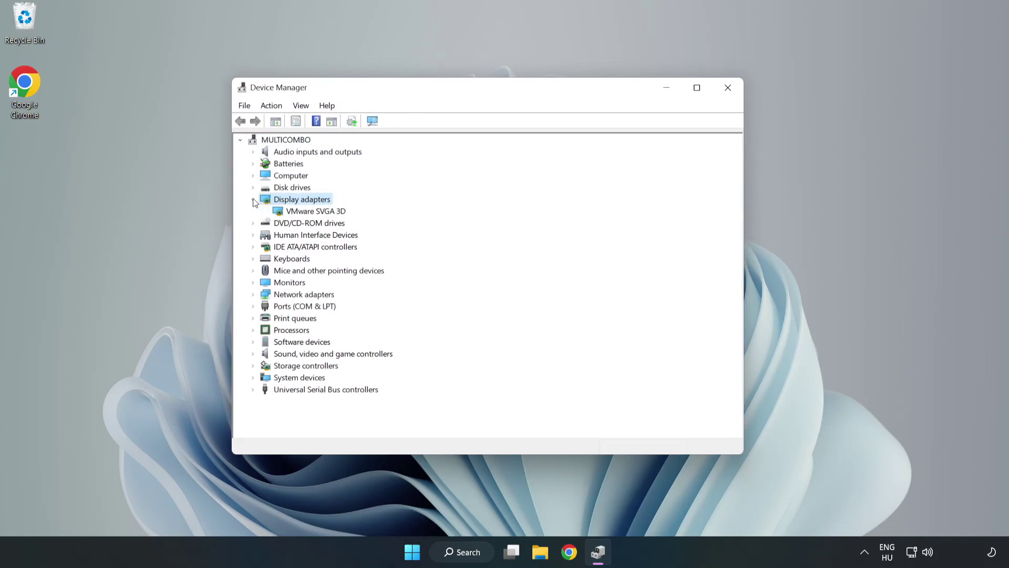
left_click(282, 211)
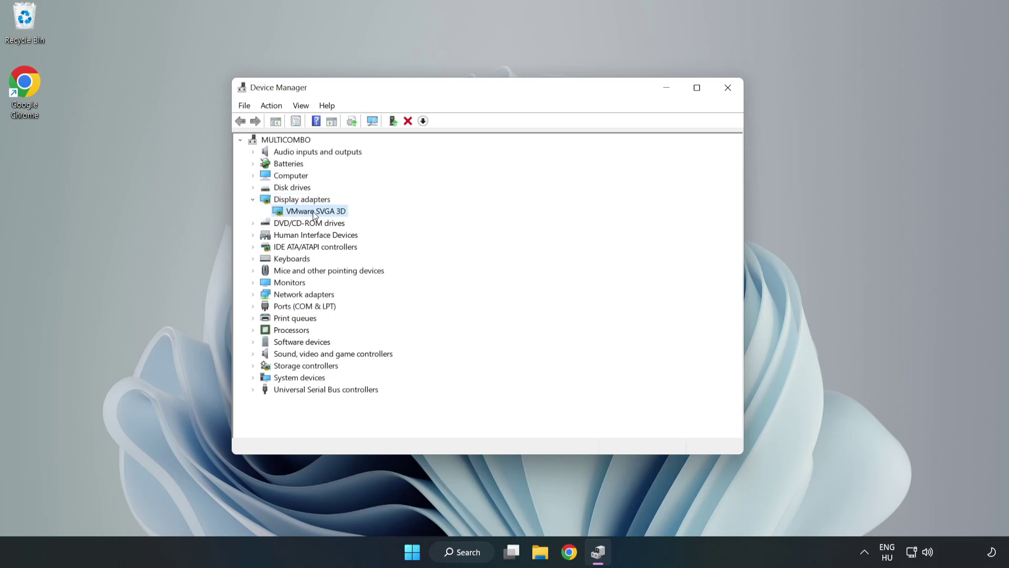
right_click(313, 215)
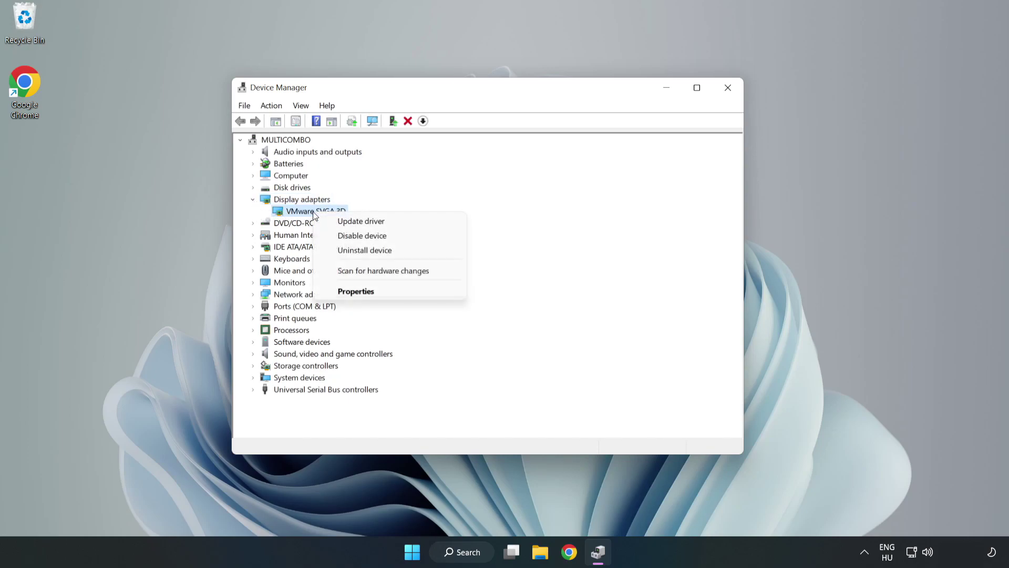
Auto-search for a VMware SVGA 3D driver, find the best already installed, and close Device Manager
left_click(391, 224)
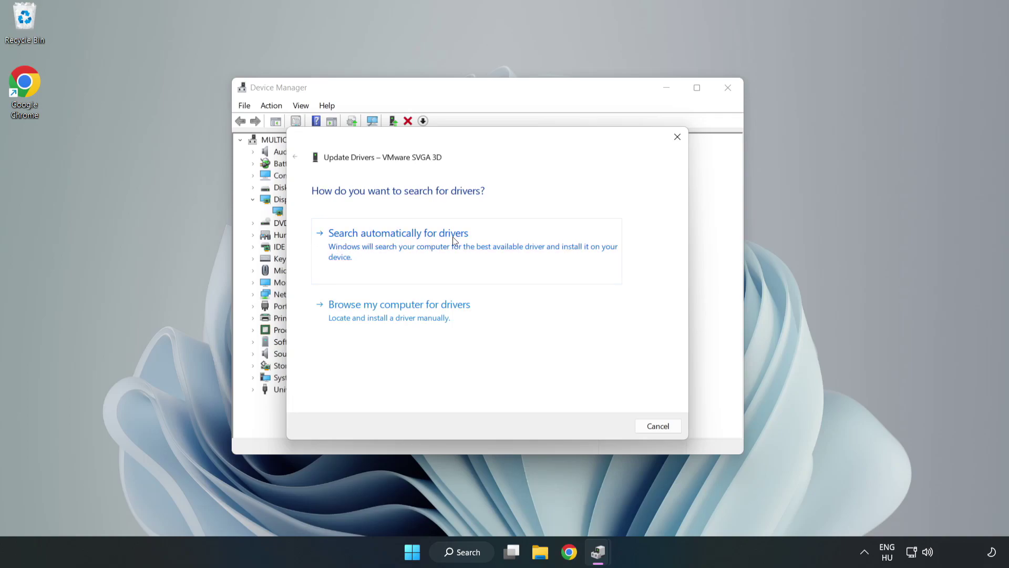
left_click(401, 245)
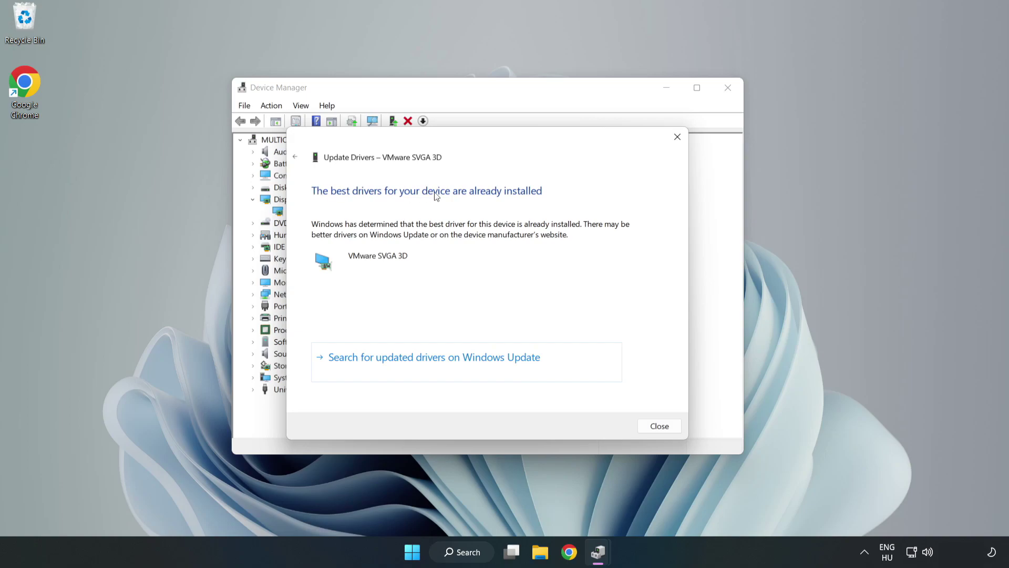
left_click(659, 426)
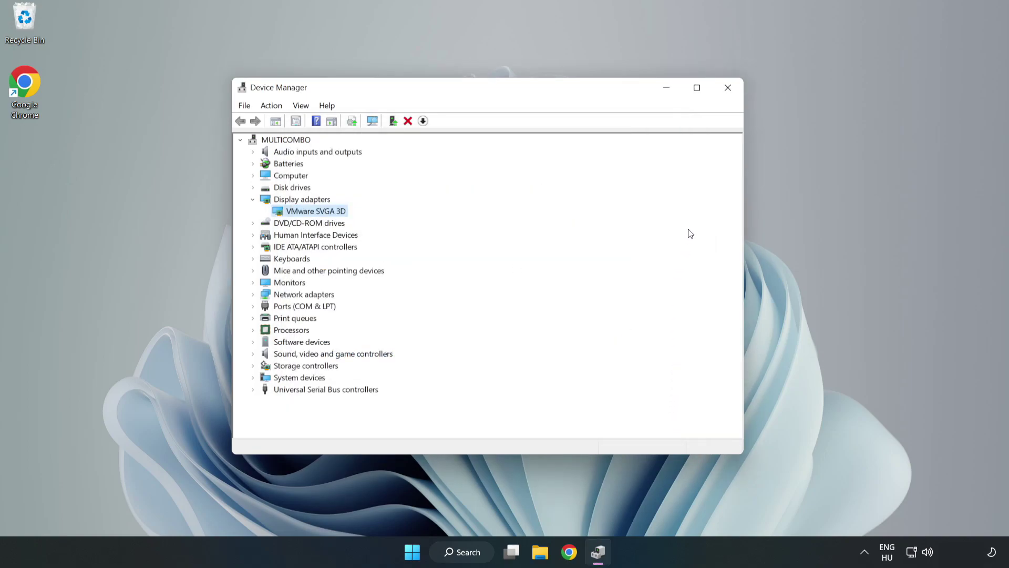
left_click(728, 88)
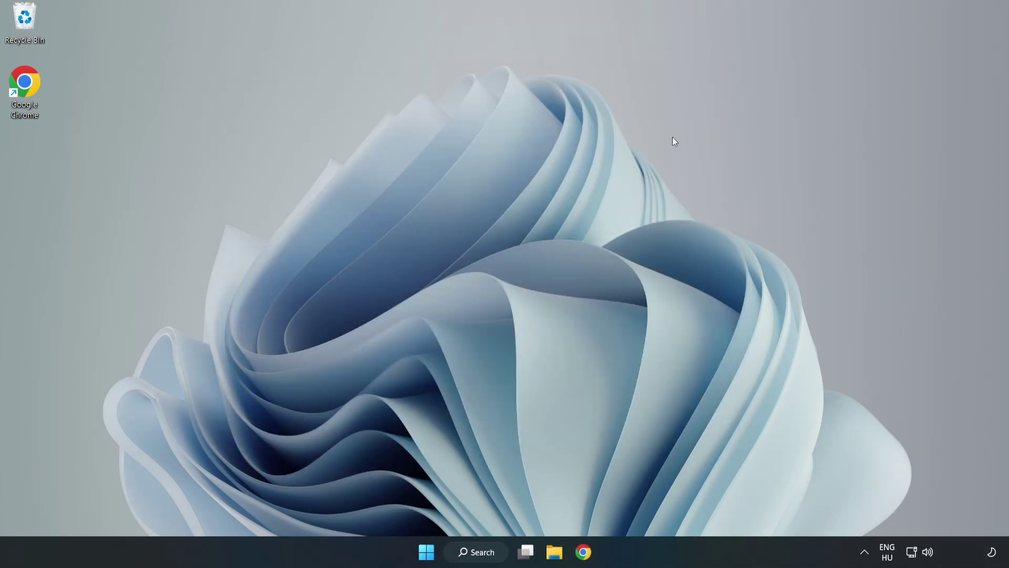
Open Windows Search to look up Windows Update settings
left_click(477, 554)
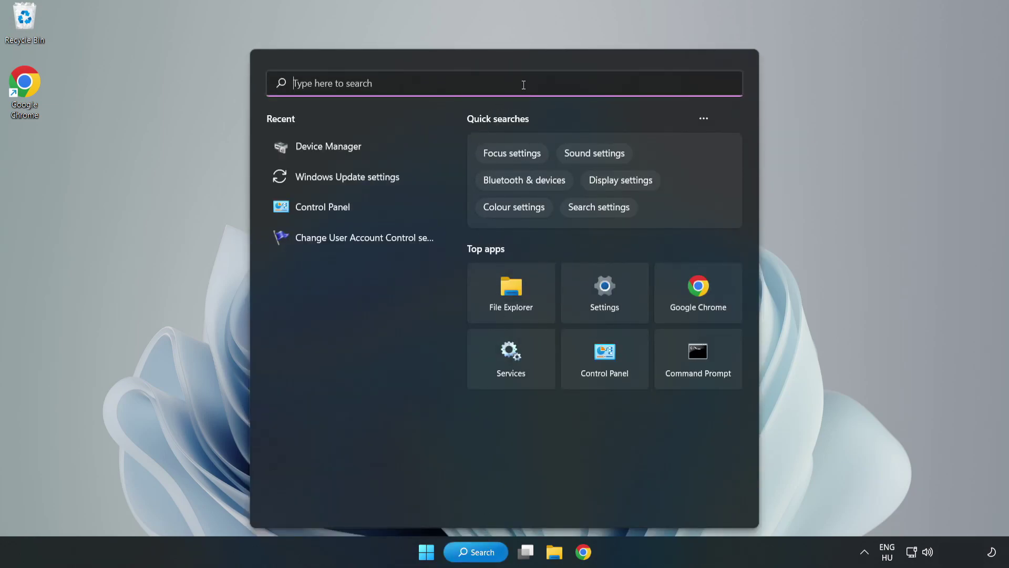
type("upda")
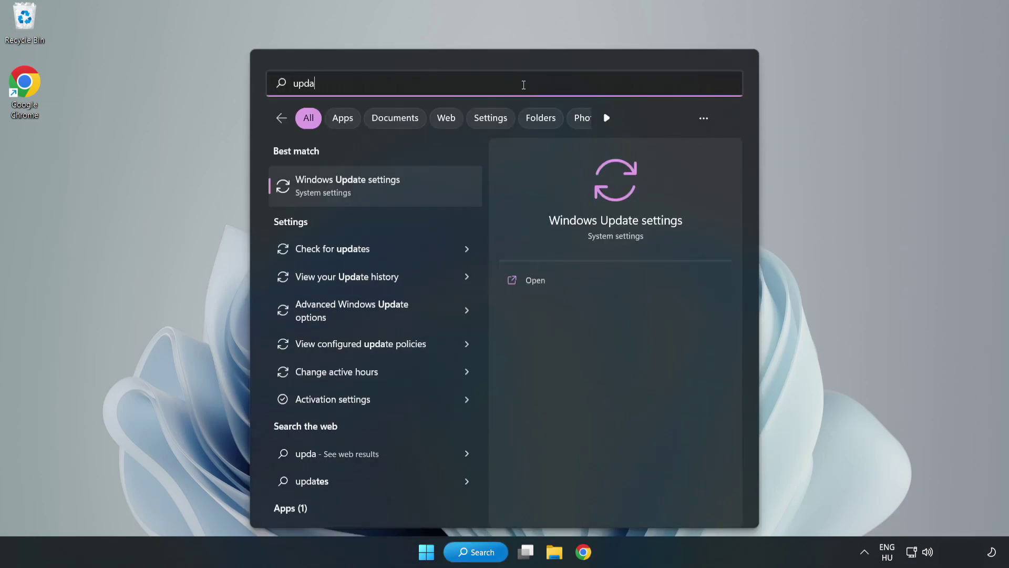
type("tes")
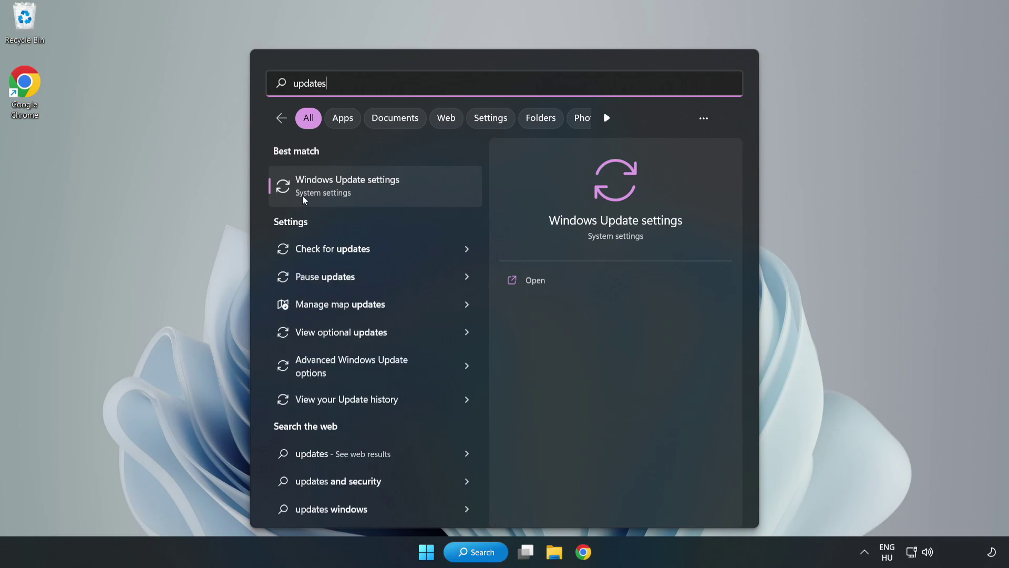
Open Windows Update settings maximized and check for updates until it reports up to date
left_click(358, 188)
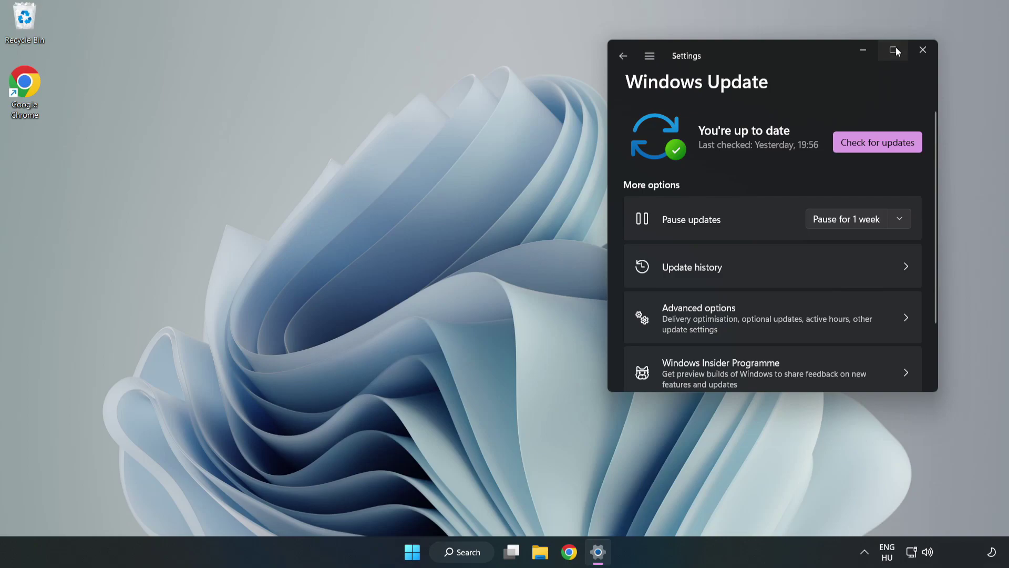
left_click(895, 47)
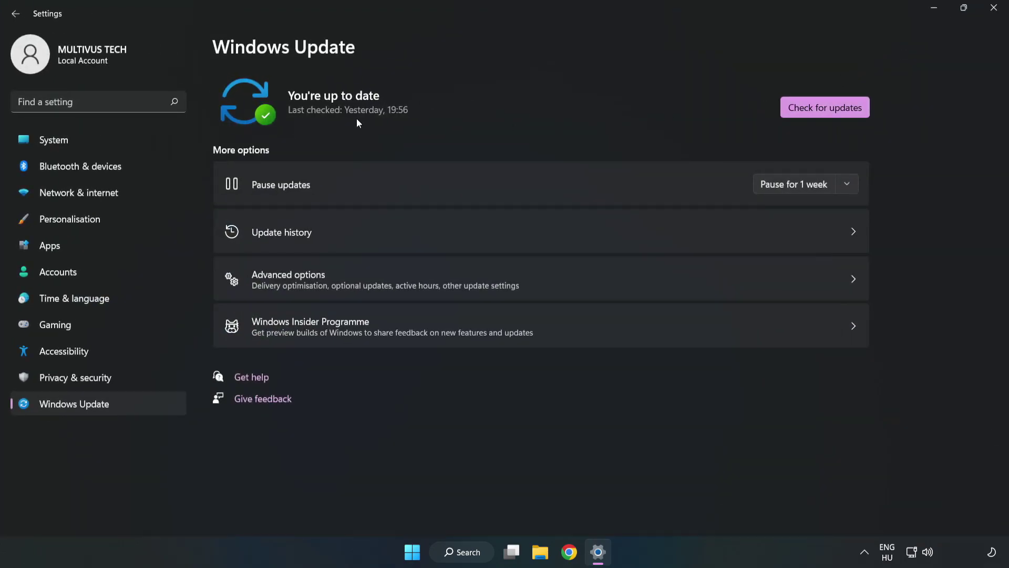
left_click(829, 109)
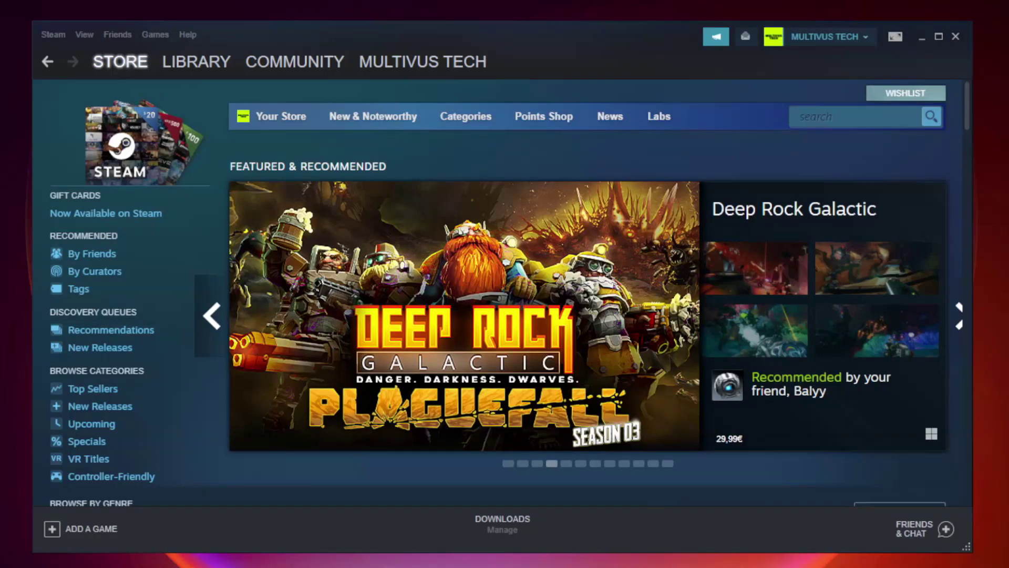
mouse_move(197, 62)
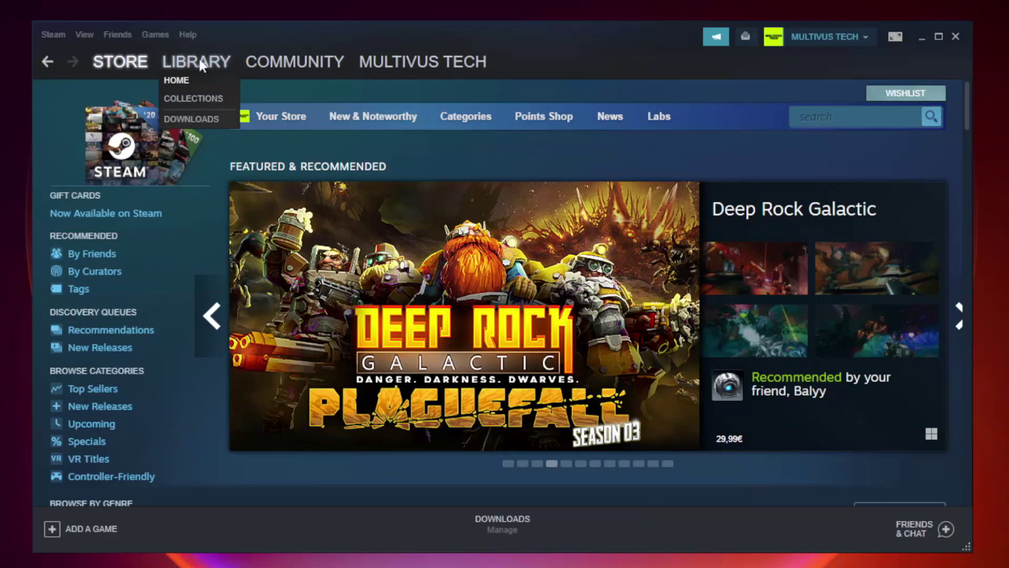
Show the Steam Library and bring up the context menu for YOUR NOT WORKING GAME
left_click(204, 68)
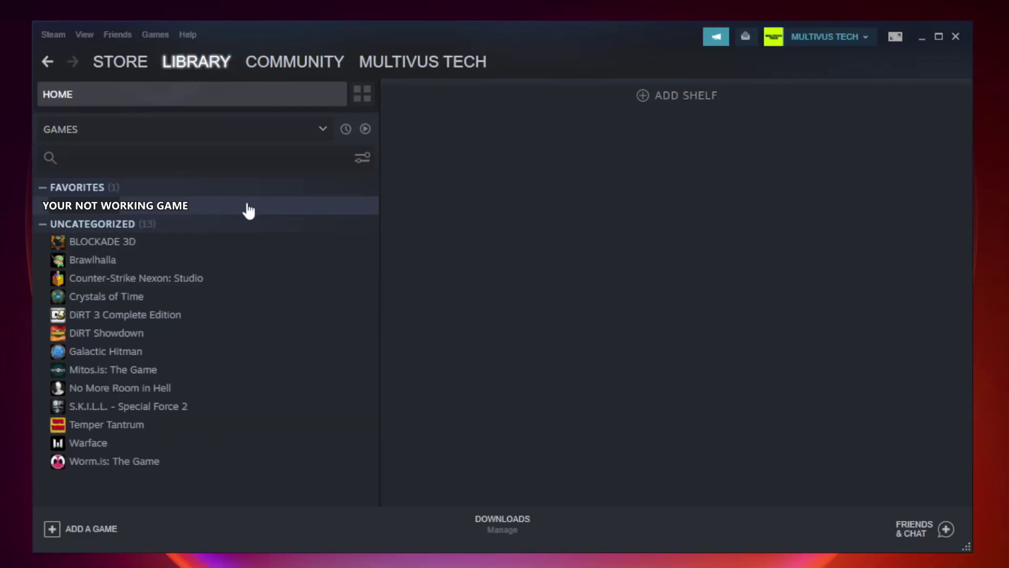
right_click(218, 210)
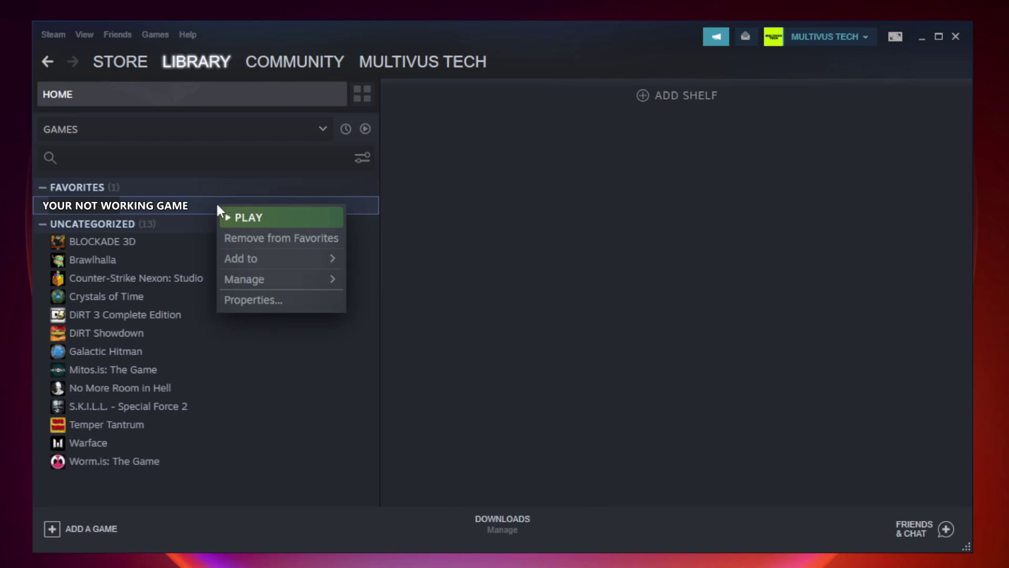
Verify the game's files under Properties > Local Files, validating all 9192 files
left_click(279, 302)
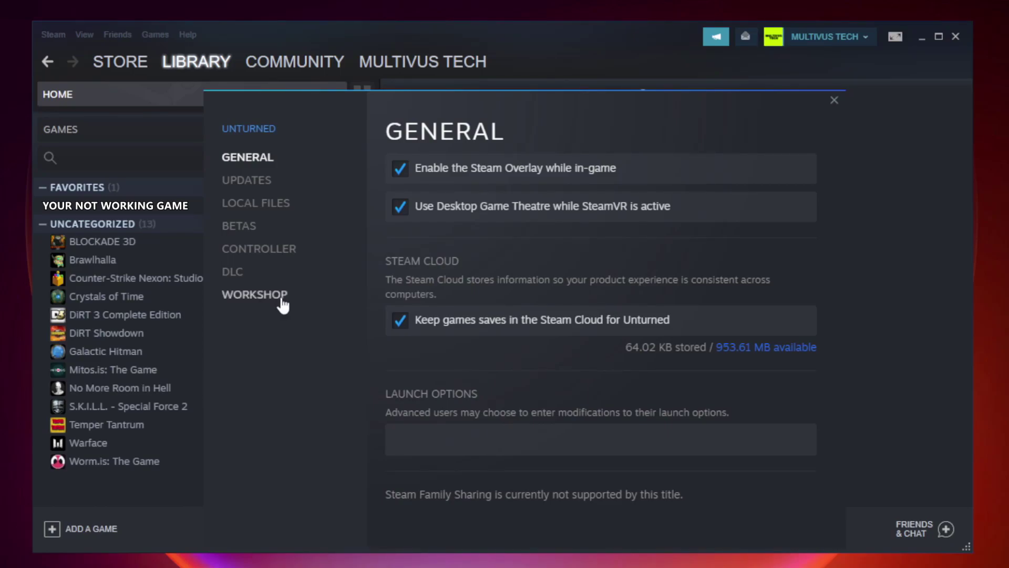
left_click(268, 207)
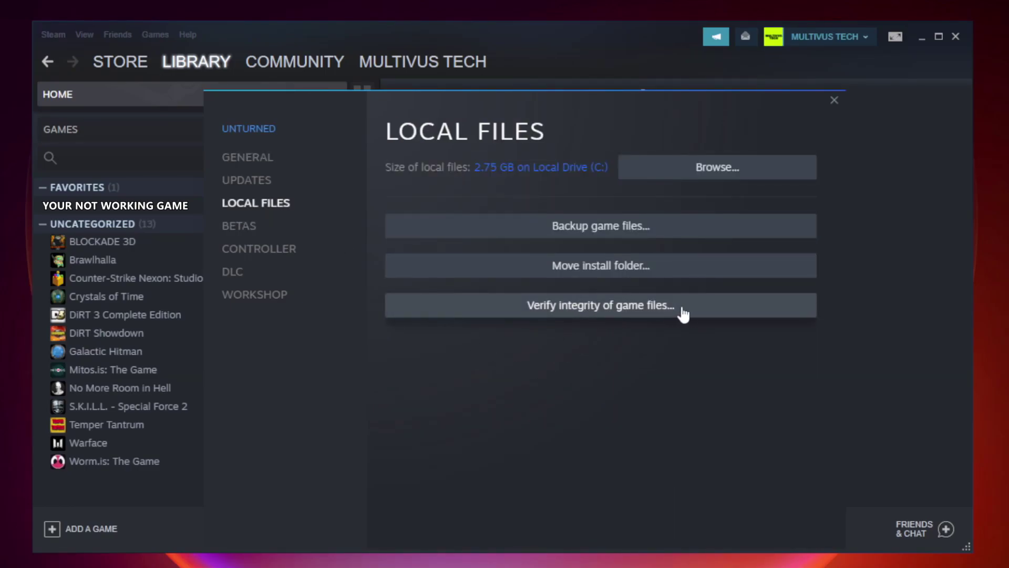
left_click(609, 314)
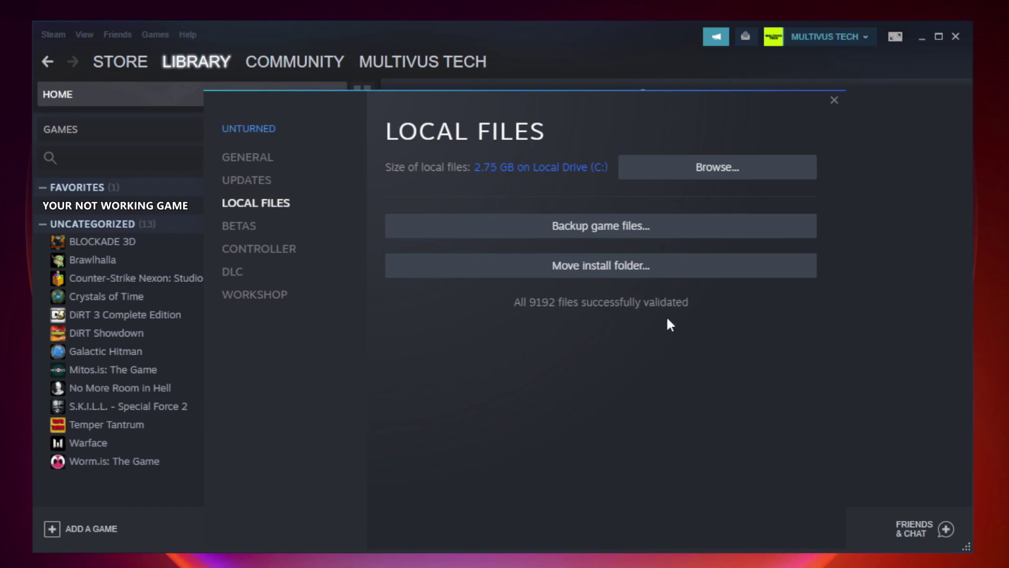
Open the game's install folder and bring up the YOUR NOT WORKING GAME shortcut's context menu
left_click(721, 177)
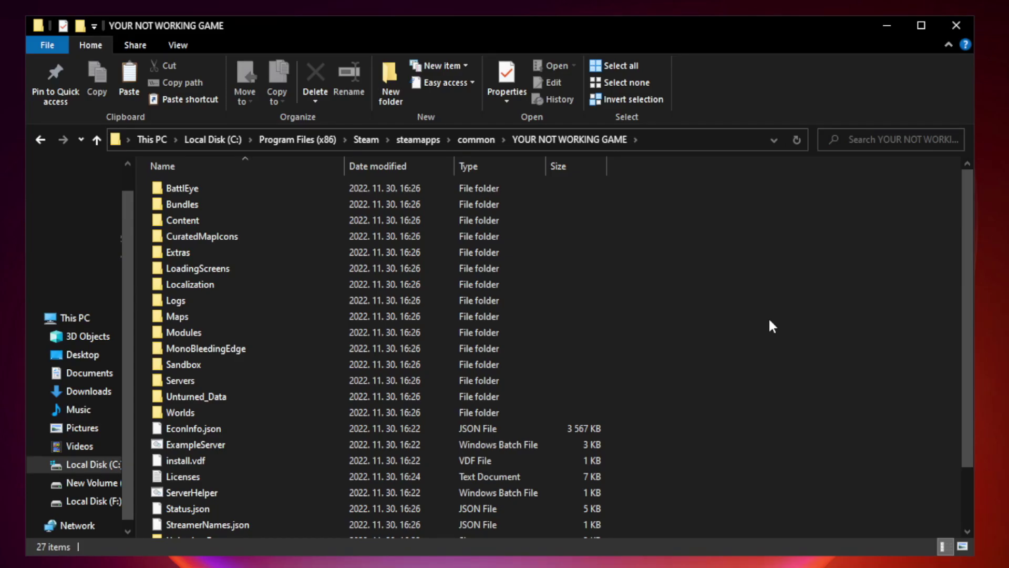
left_click_drag(968, 275, 969, 362)
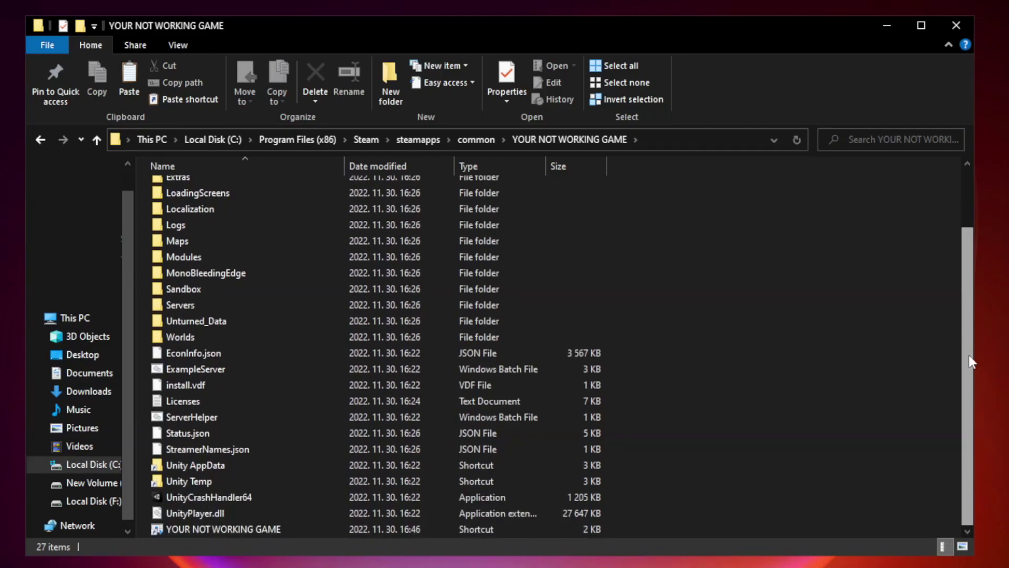
left_click(401, 529)
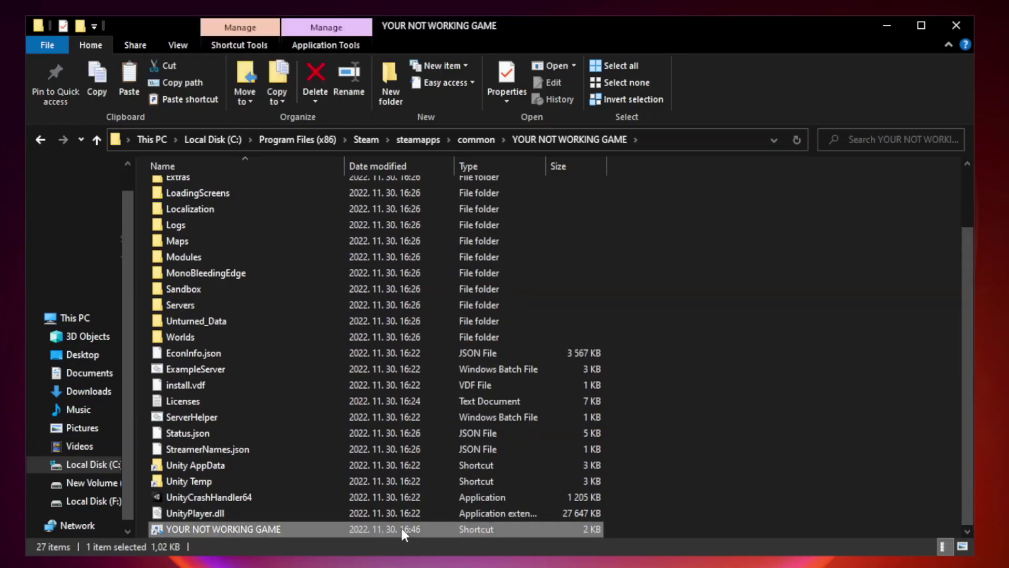
right_click(341, 525)
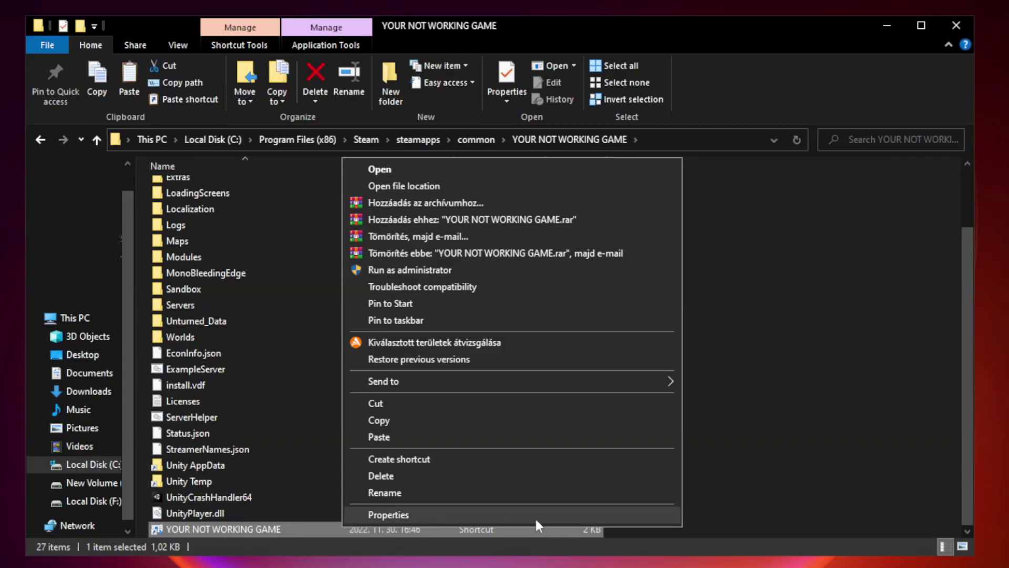
Open the game shortcut's Properties and move the window up so it is fully visible
left_click(508, 517)
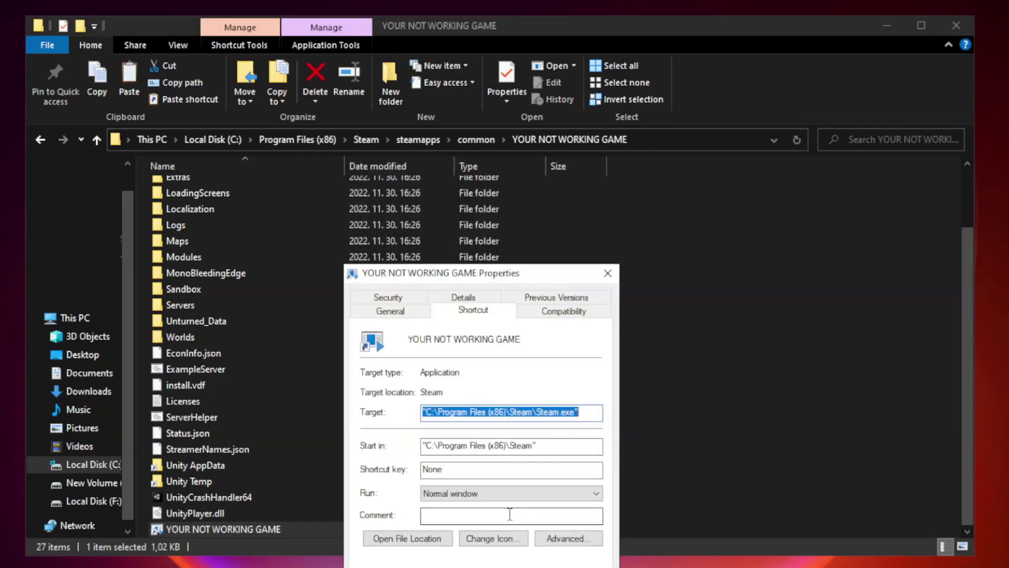
left_click_drag(503, 282, 502, 119)
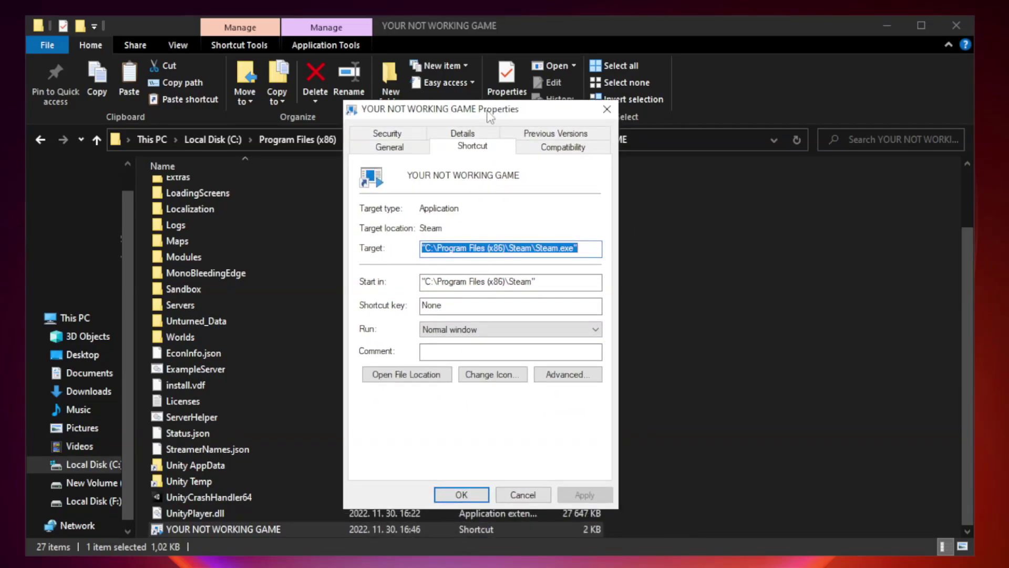
Set the shortcut to Windows 8 compatibility mode, no fullscreen optimizations, run as administrator; save
left_click(560, 155)
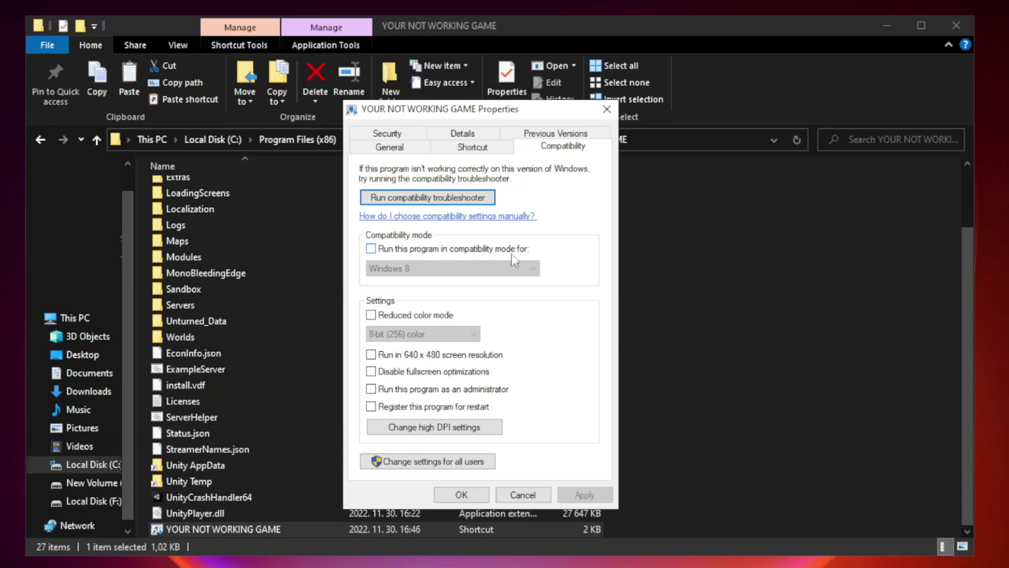
left_click(404, 253)
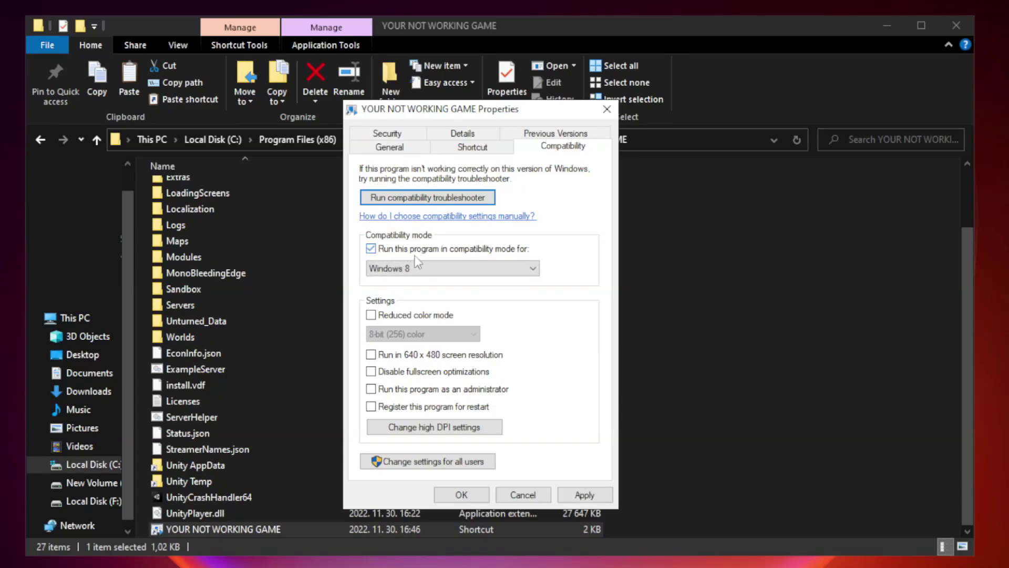
left_click(450, 270)
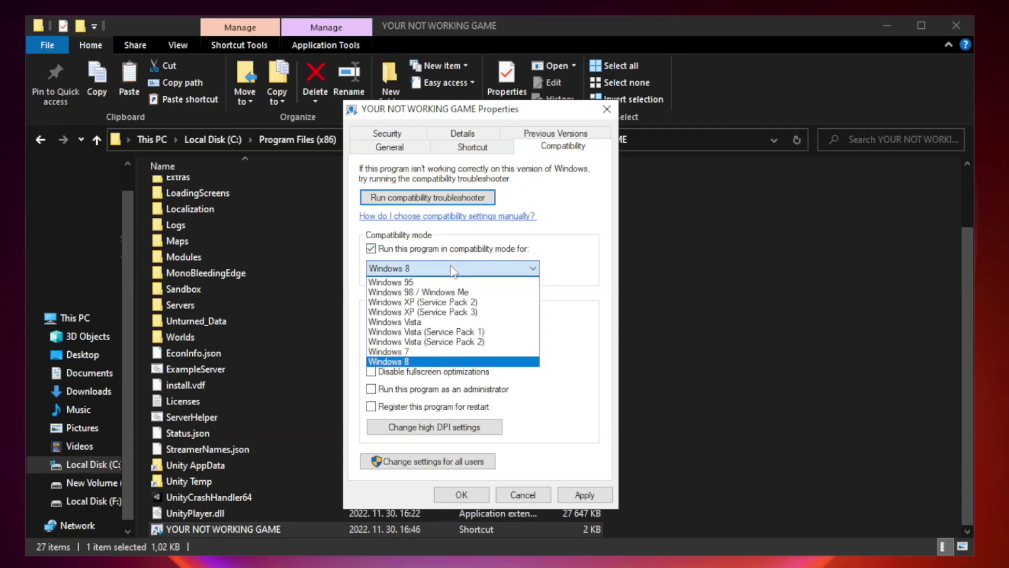
left_click(427, 364)
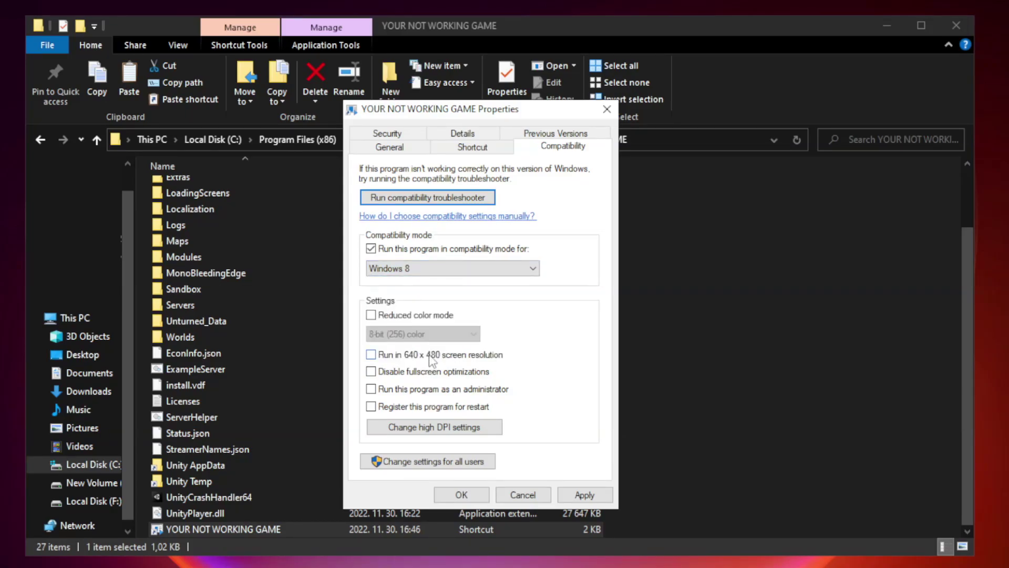
left_click(396, 377)
left_click(400, 396)
left_click(589, 500)
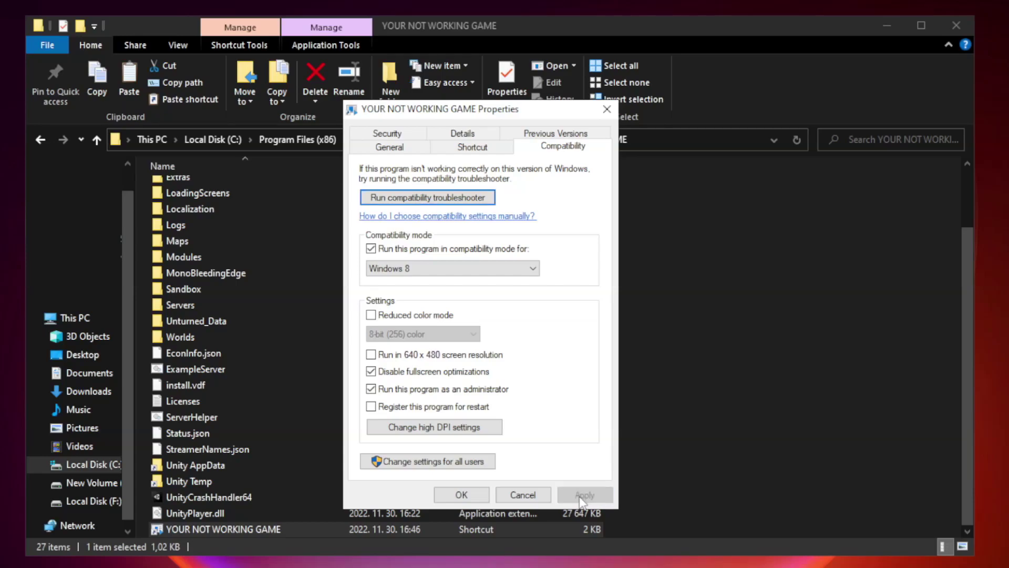
left_click(462, 496)
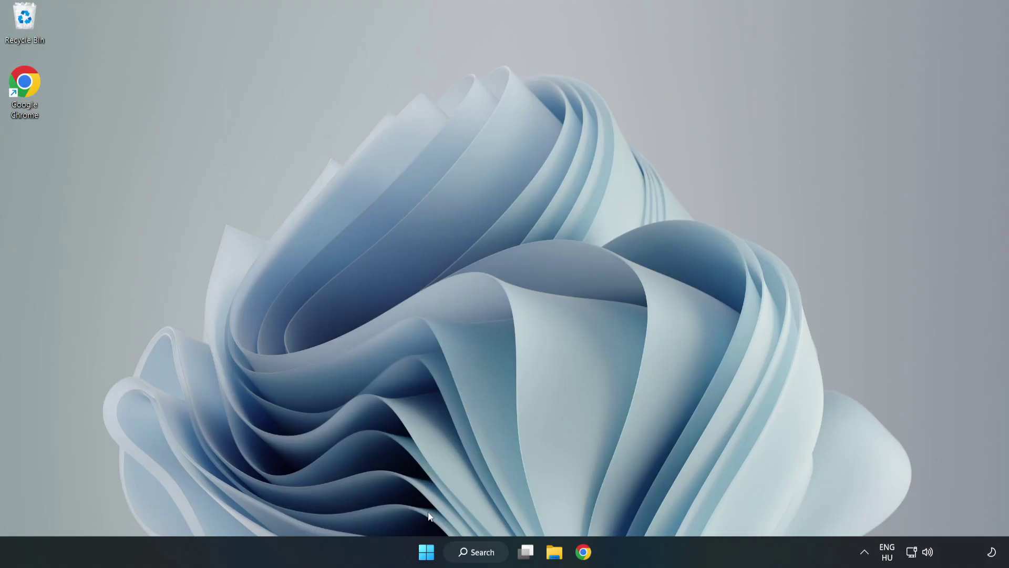
Launch Task Manager from the Start button's right-click quick-link menu
right_click(428, 555)
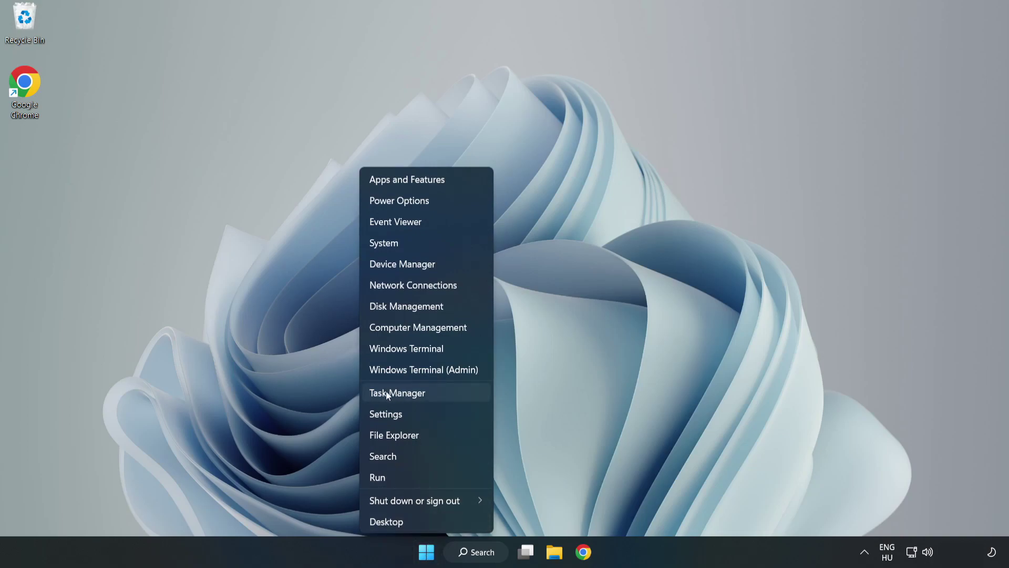
left_click(425, 394)
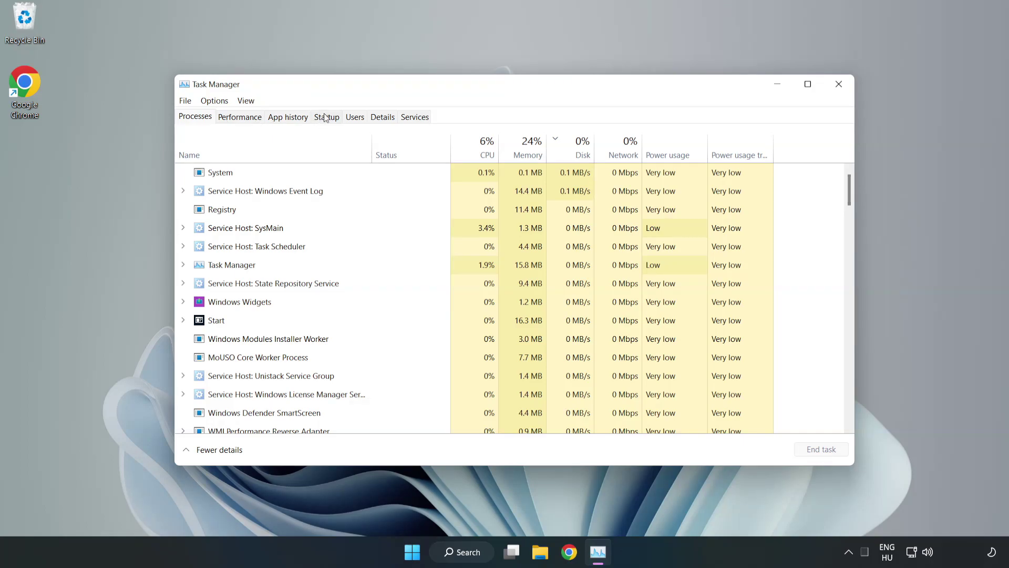
Disable Cortana, Microsoft Edge, Microsoft Teams and Phone Link as startup apps, then close Task Manager
left_click(326, 117)
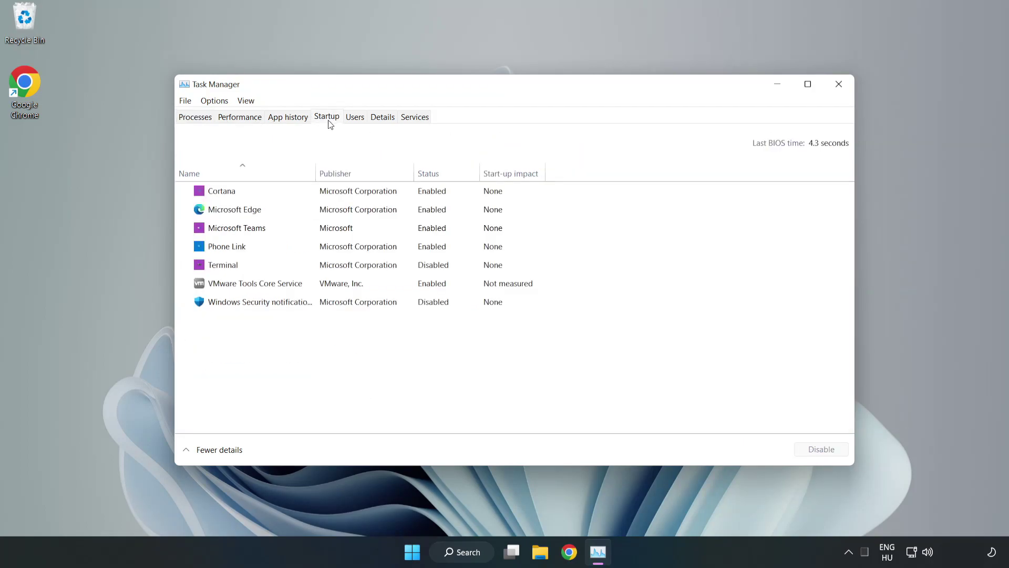
left_click(348, 197)
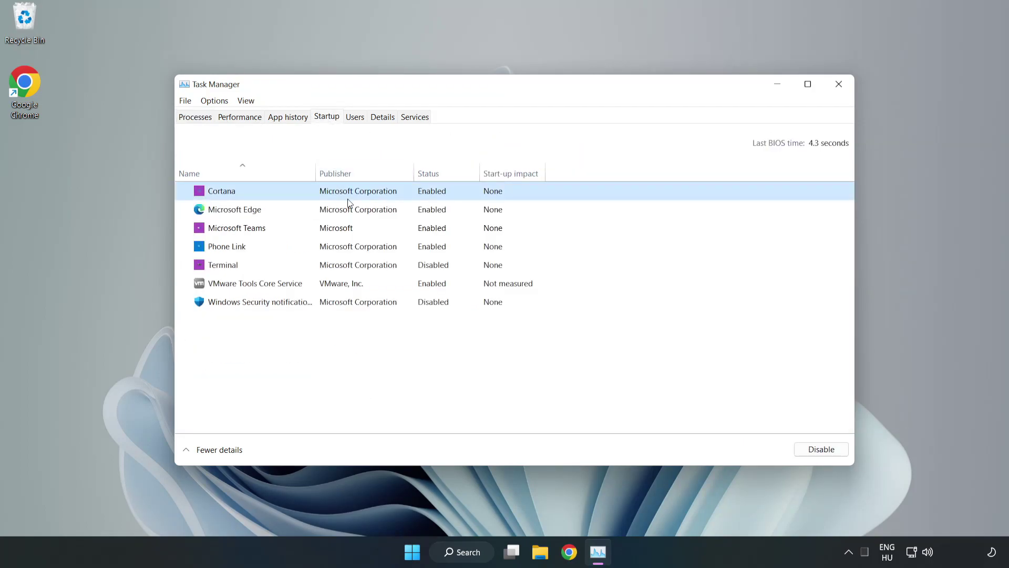
left_click(819, 449)
left_click(436, 208)
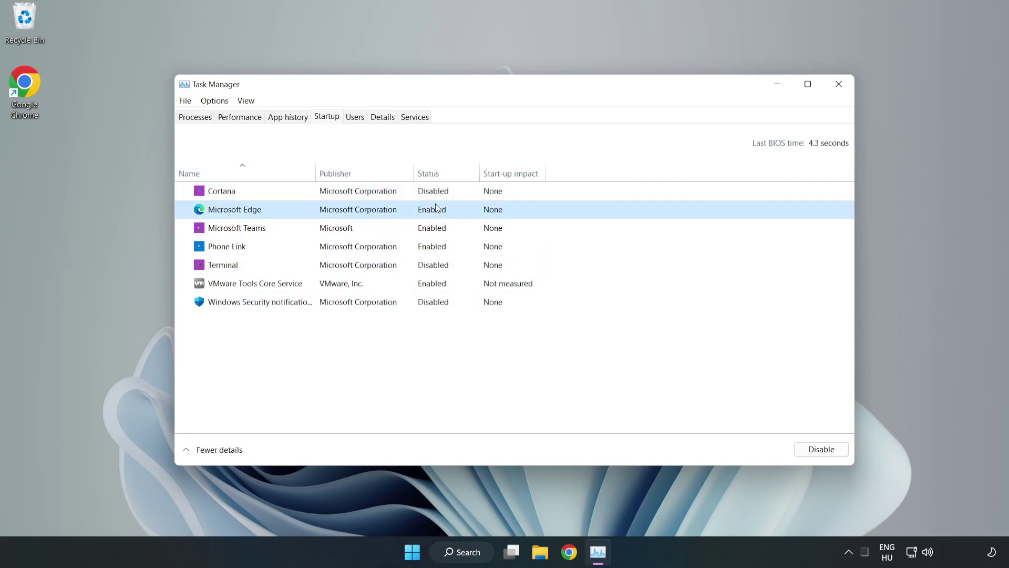
left_click(820, 450)
left_click(465, 228)
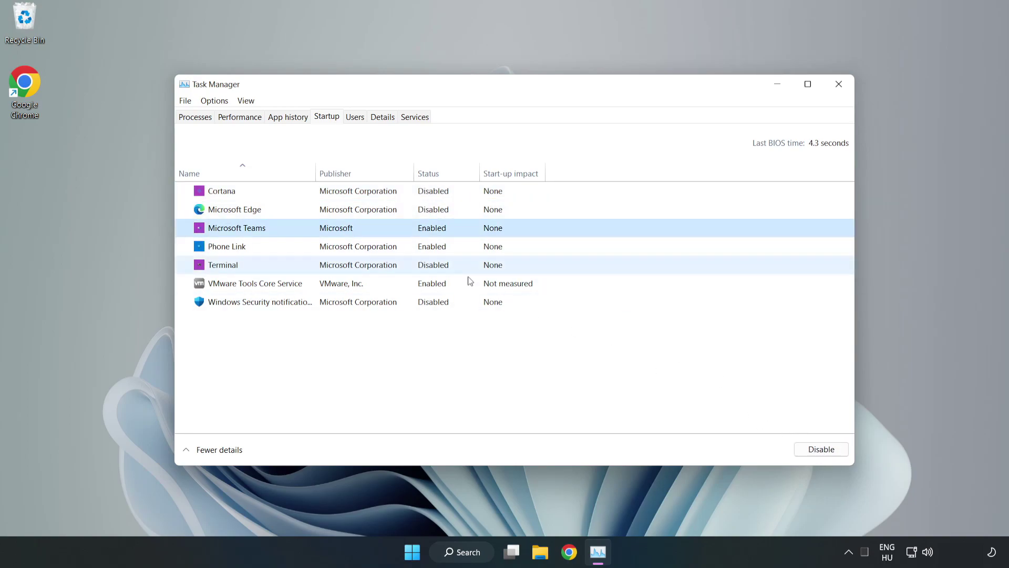
left_click(820, 449)
left_click(336, 247)
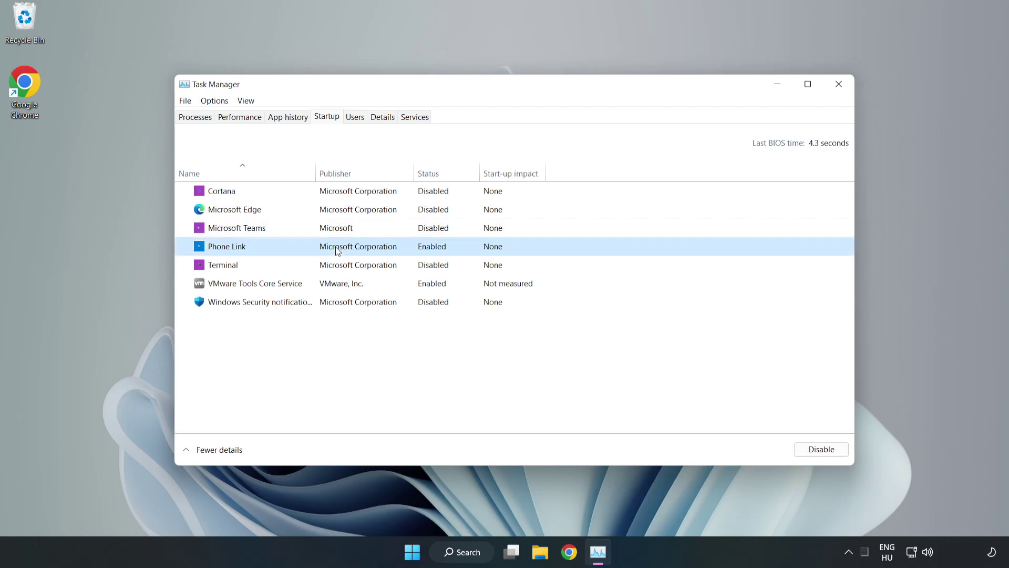
left_click(820, 450)
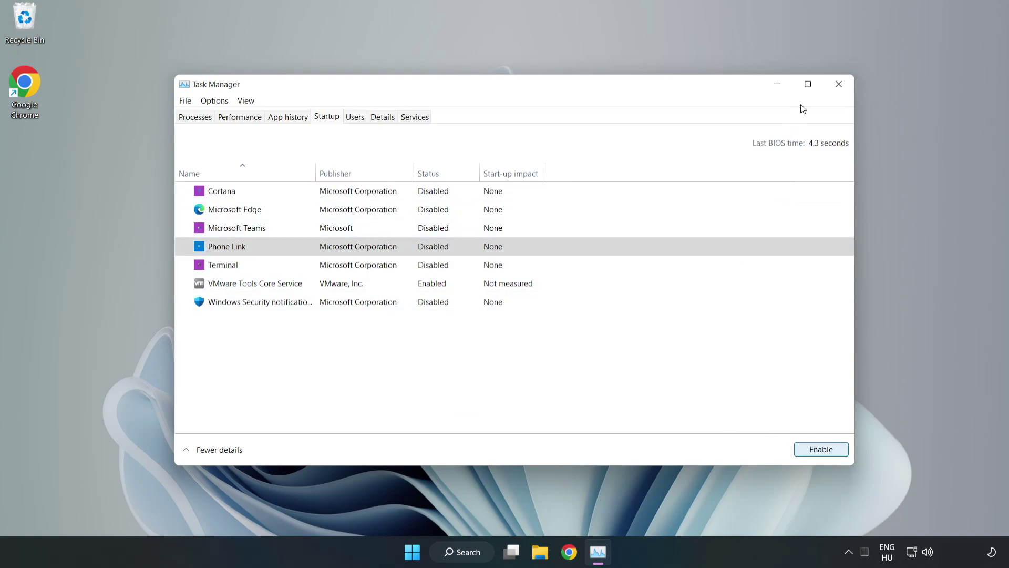
left_click(839, 83)
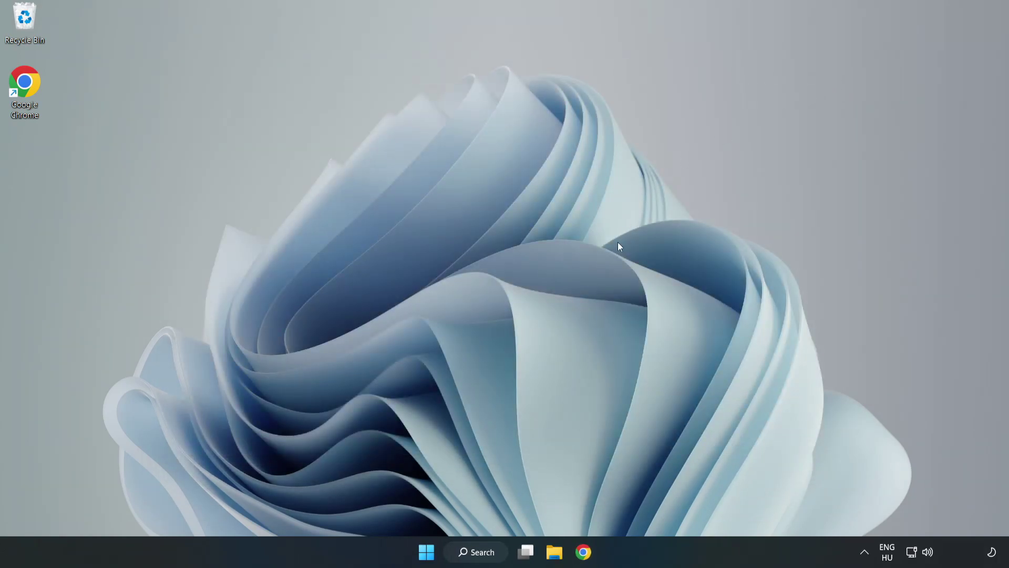
Download dxwebsetup.exe, the DirectX End-User Runtime Web Installer, in Chrome and launch it
left_click(583, 552)
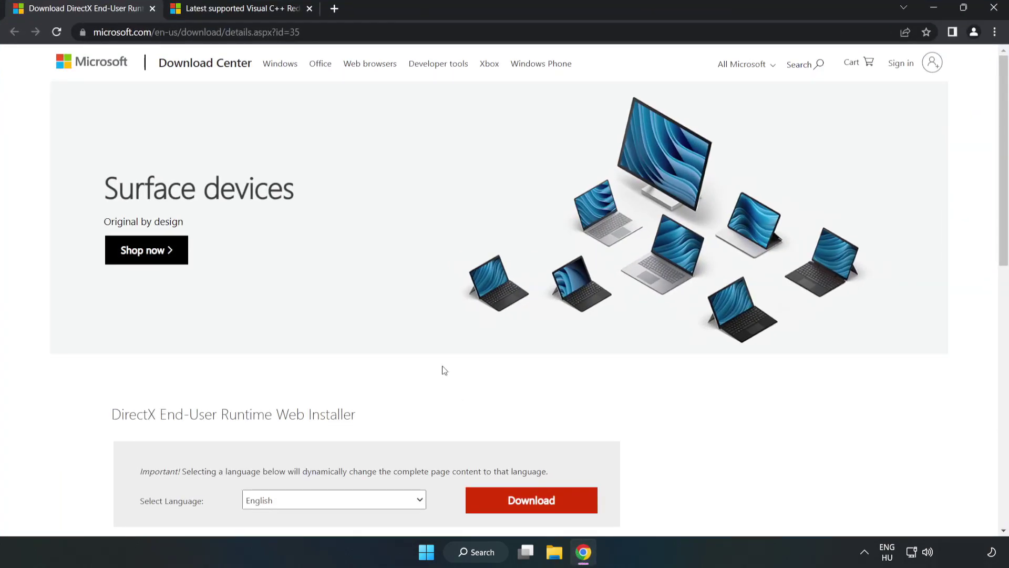
left_click(313, 32)
key("End")
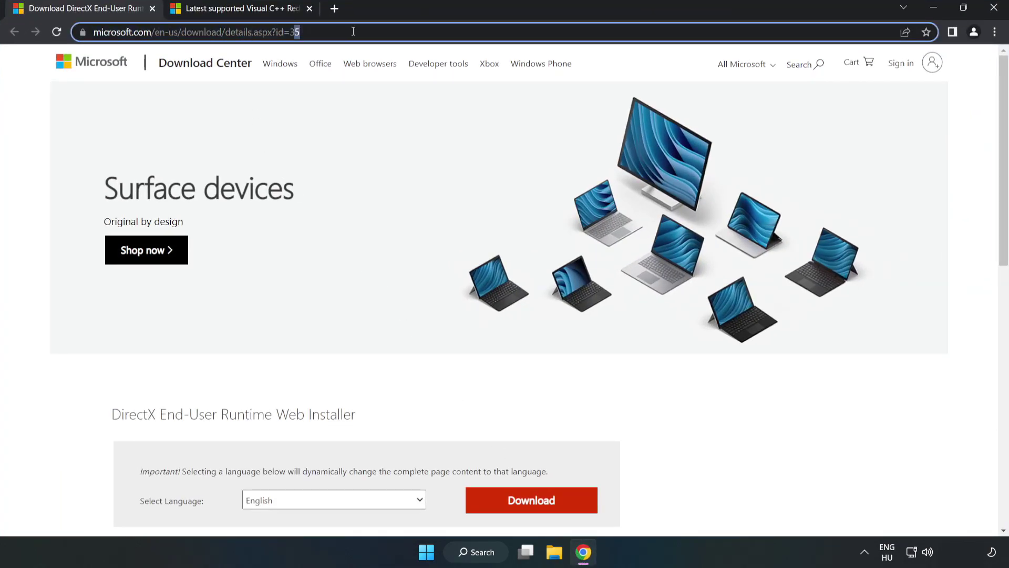
left_click(41, 120)
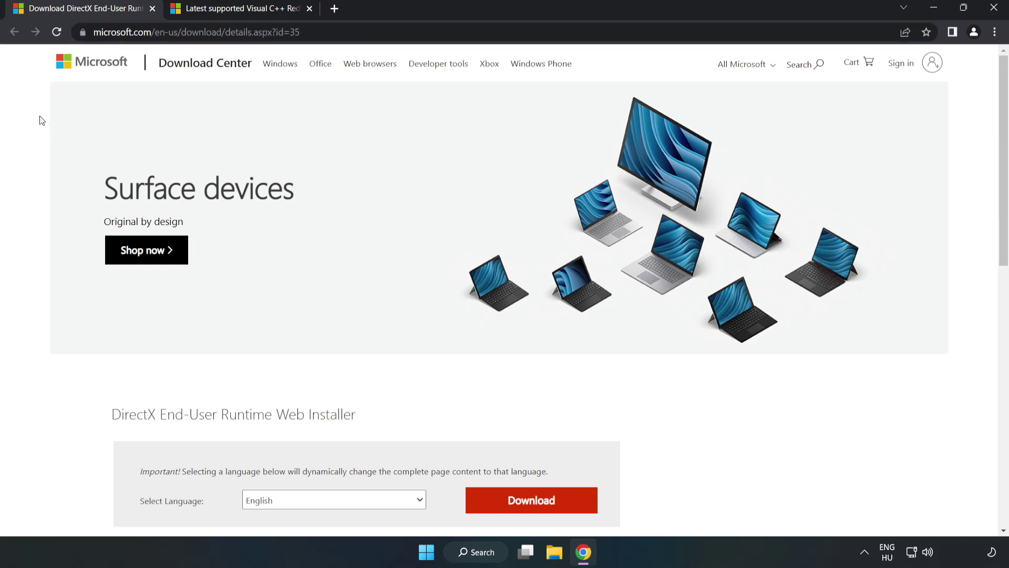
scroll(516, 342, "down", 2)
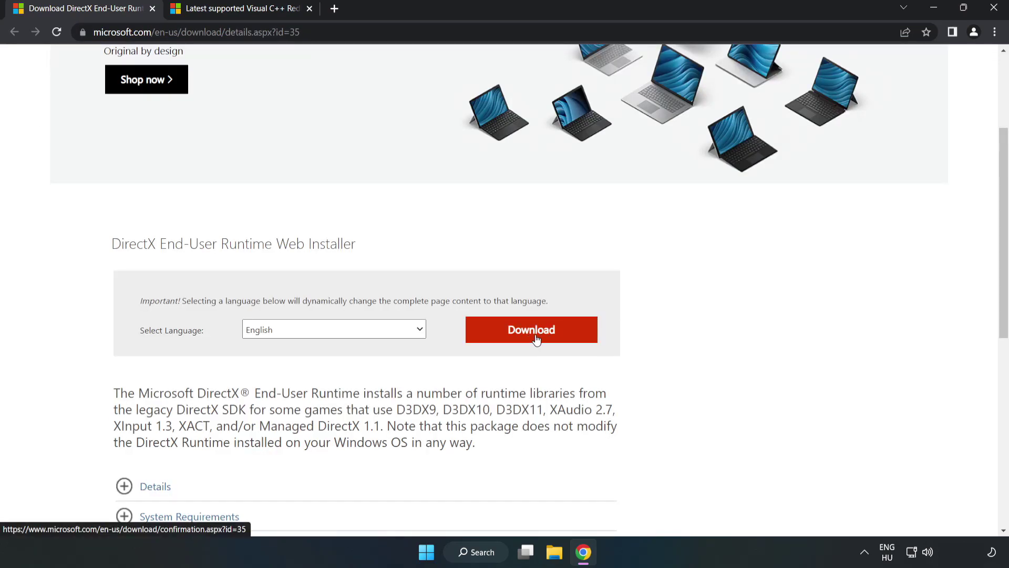
left_click(535, 339)
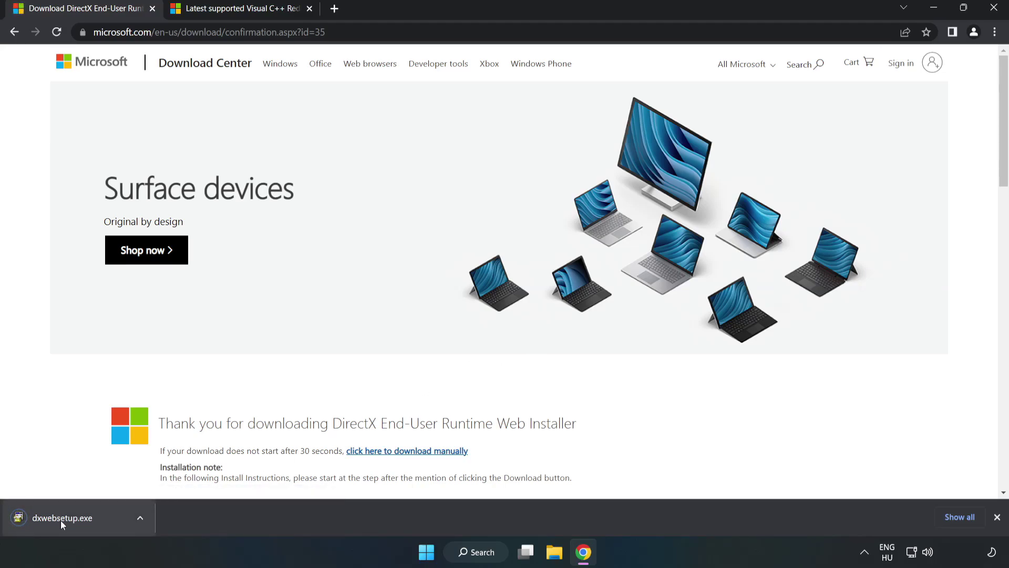
left_click(74, 519)
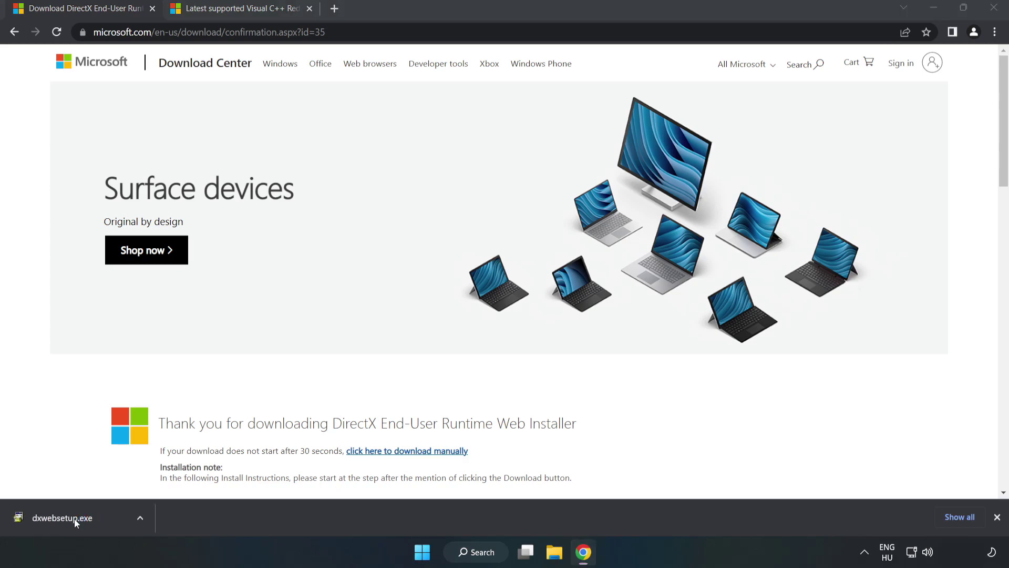
Accept the DirectX license, decline the Bing Bar, and finish DirectX Setup
left_click_drag(229, 79, 492, 170)
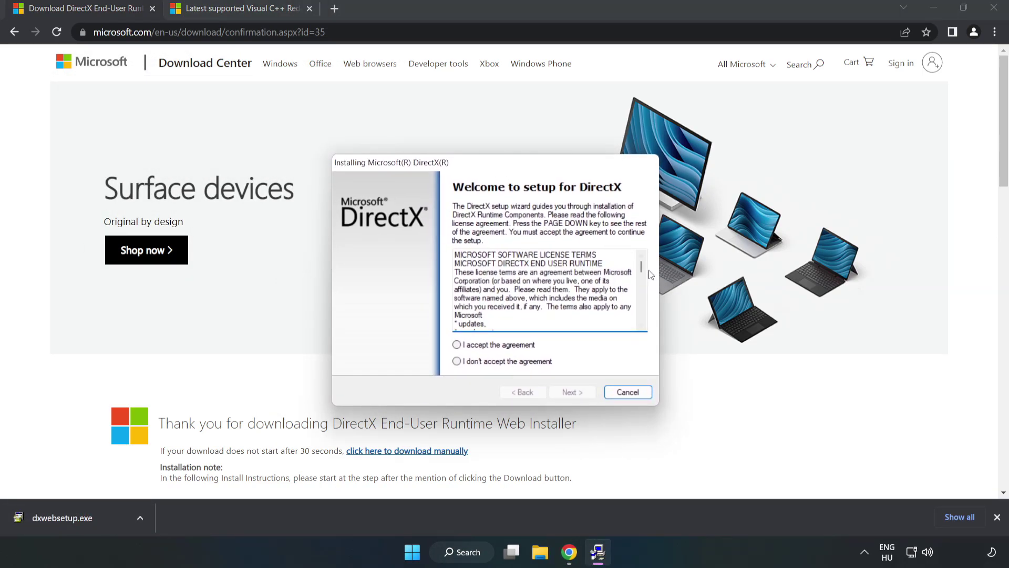
scroll(640, 292, "down", 5)
scroll(633, 320, "down", 10)
left_click(632, 327)
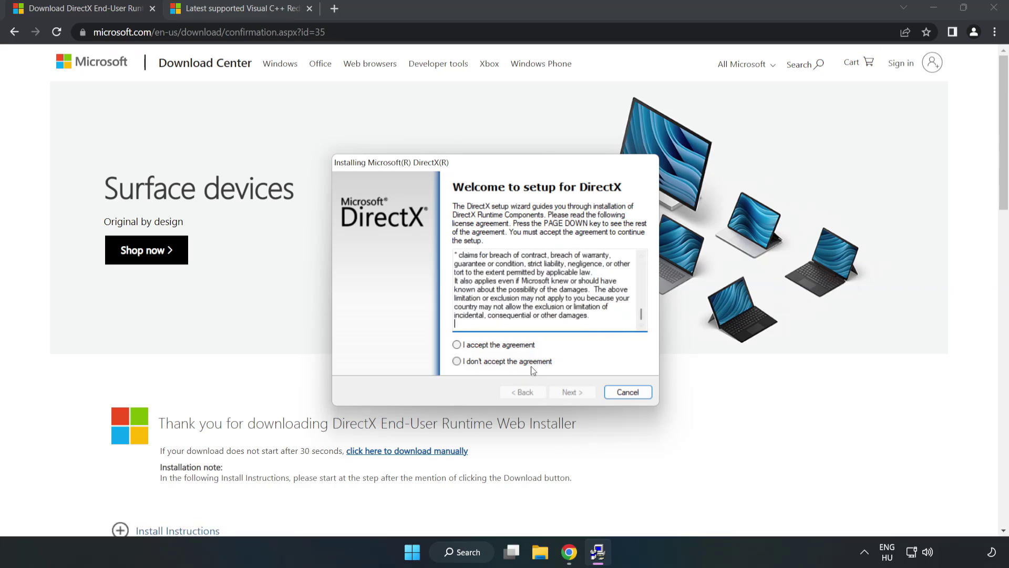
left_click(466, 350)
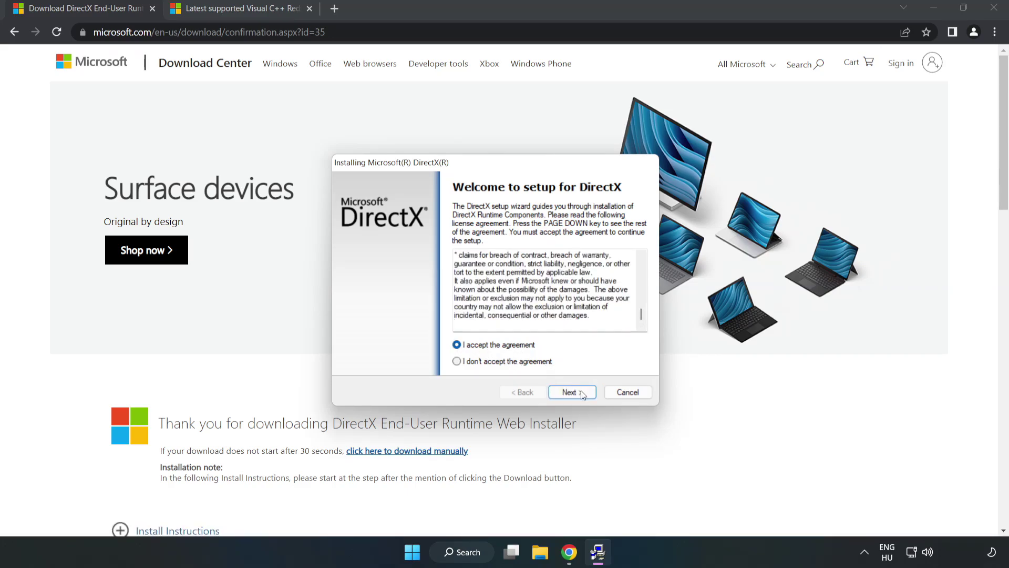
left_click(575, 392)
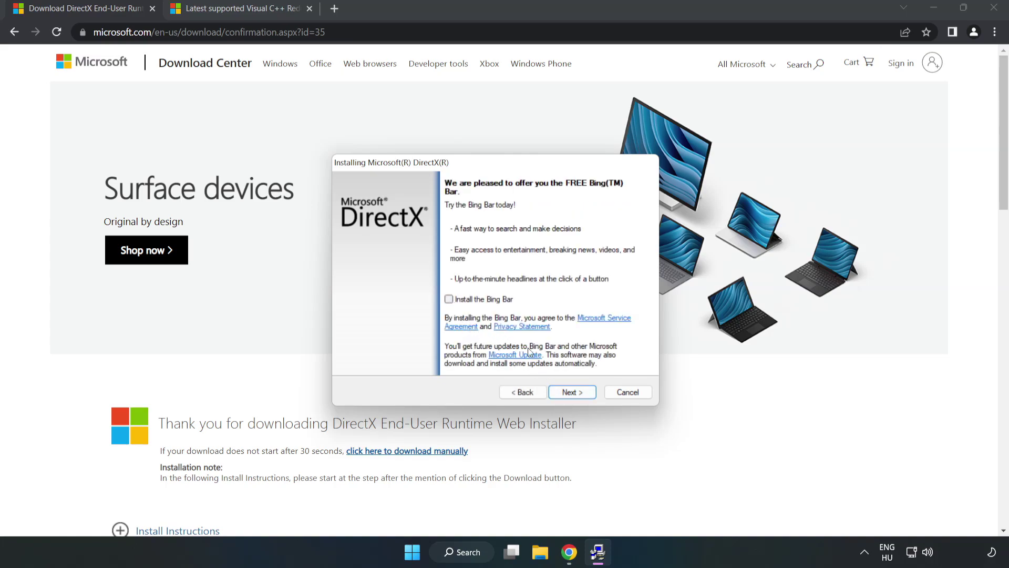
left_click(579, 392)
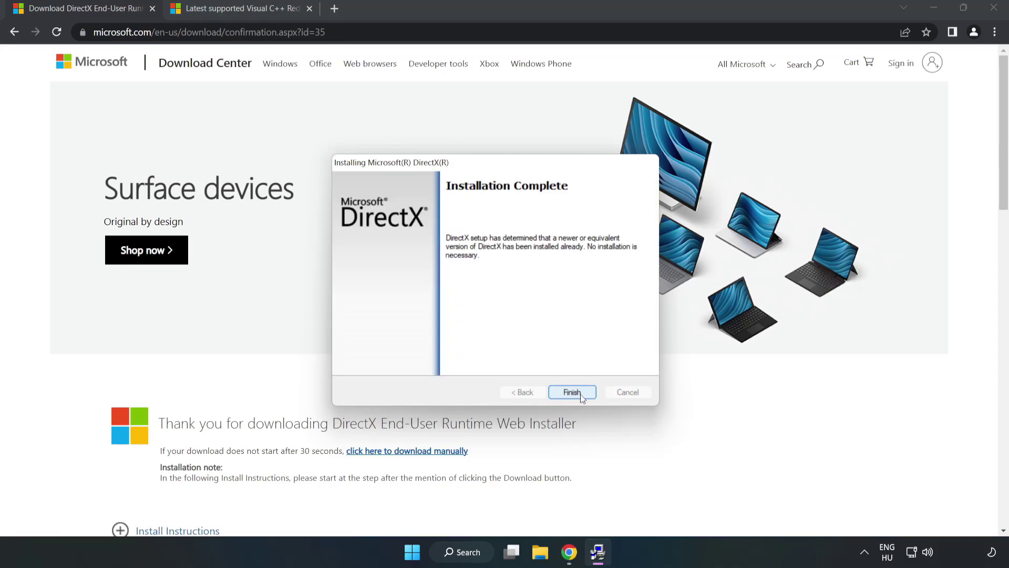
left_click(578, 396)
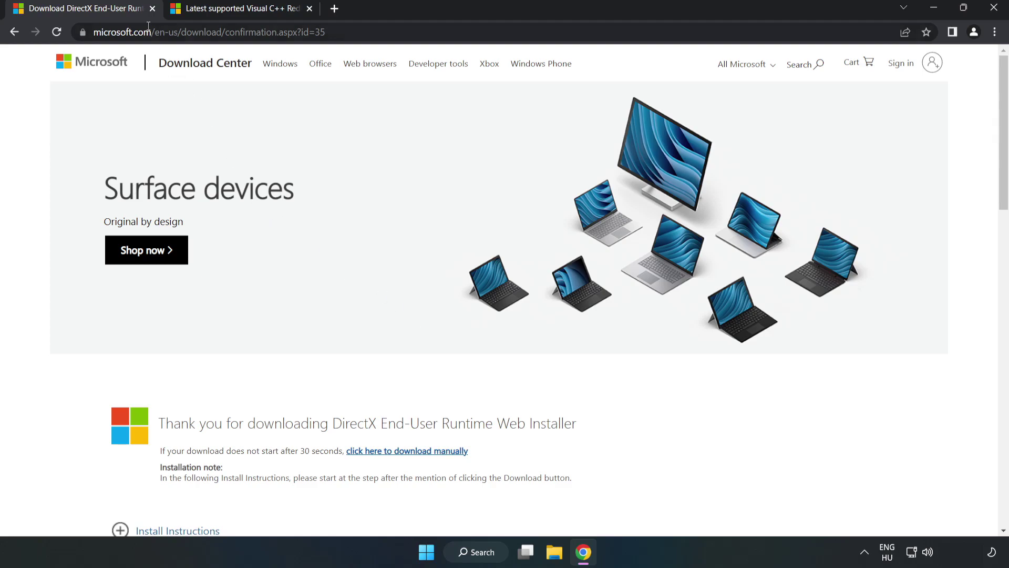
Close the DirectX download tab to return to the Visual C++ redistributable page
left_click(153, 8)
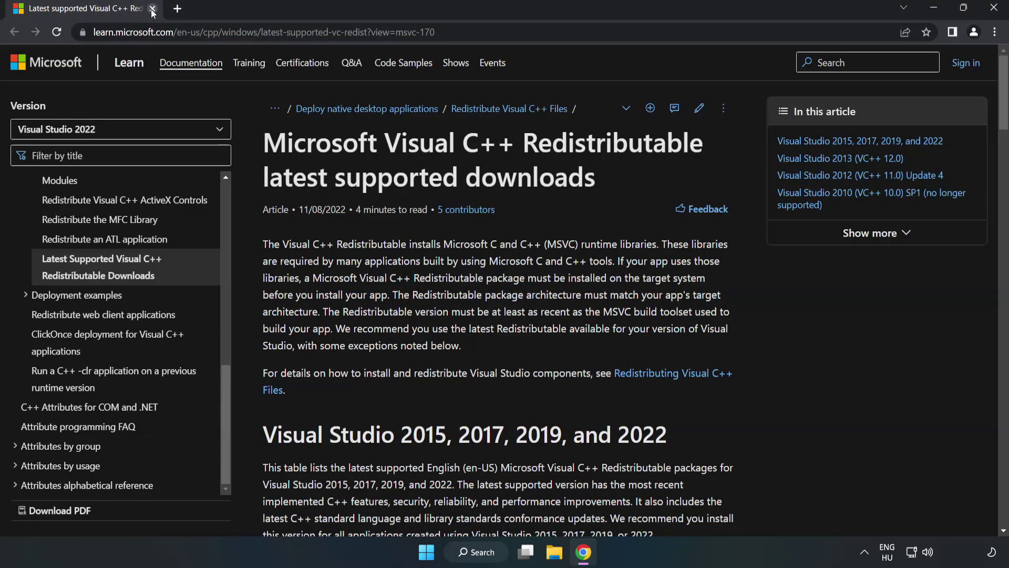
mouse_move(489, 31)
left_mouse_down()
mouse_move(46, 30)
mouse_move(438, 31)
left_mouse_up()
left_click(400, 187)
scroll(402, 189, "down", 4)
scroll(405, 195, "down", 1)
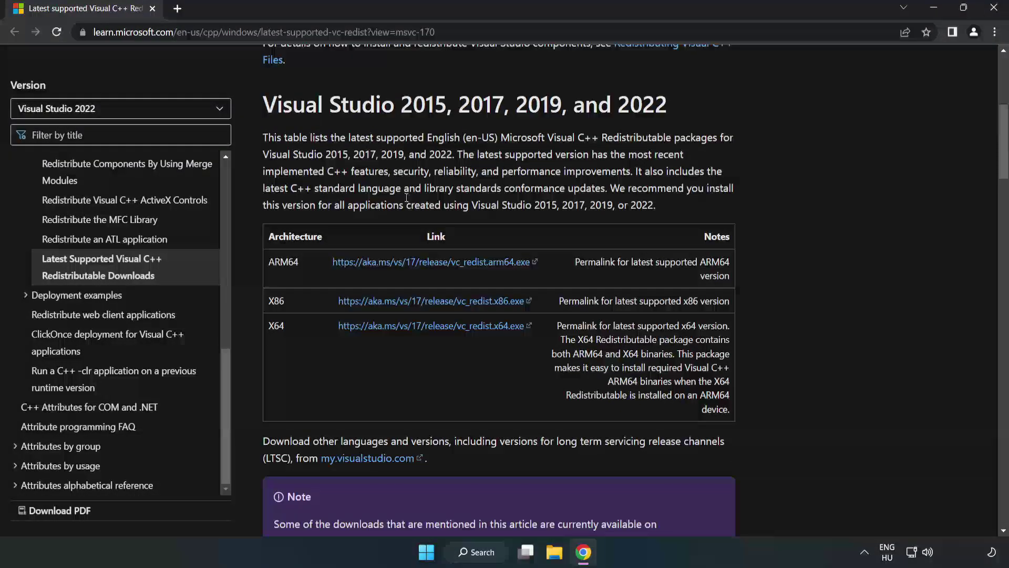
scroll(316, 189, "up", 1)
Download the ARM64, x86 and x64 redistributables and open VC_redist.arm64.exe
left_click_drag(262, 105, 667, 106)
left_click(667, 106)
left_click(406, 267)
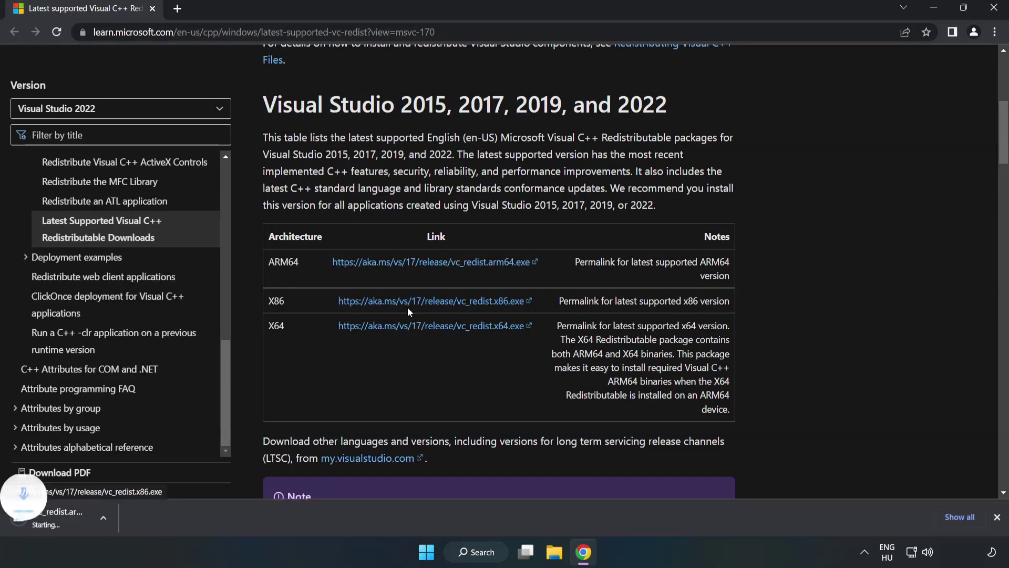
left_click(408, 302)
left_click(424, 328)
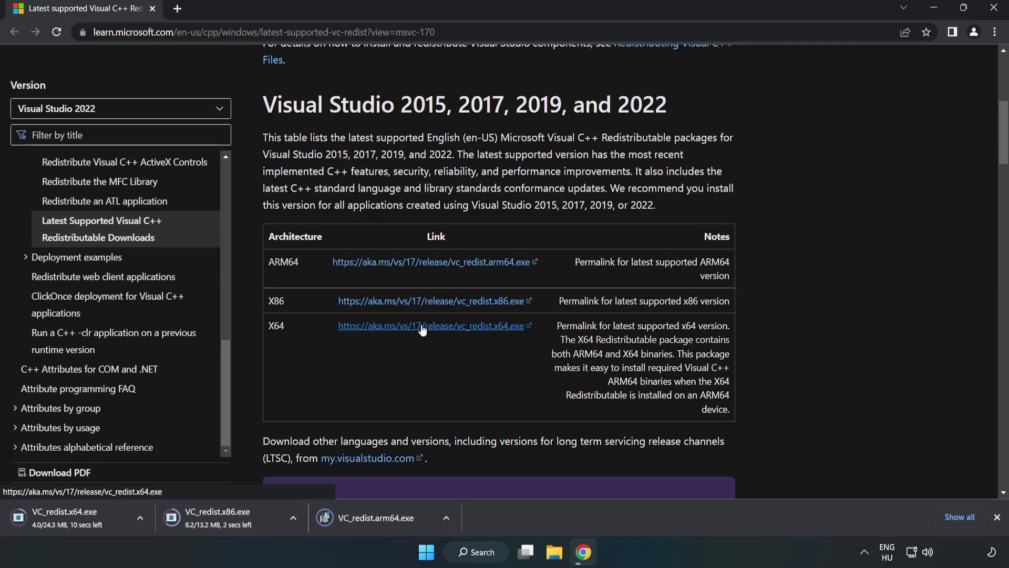
left_click(385, 518)
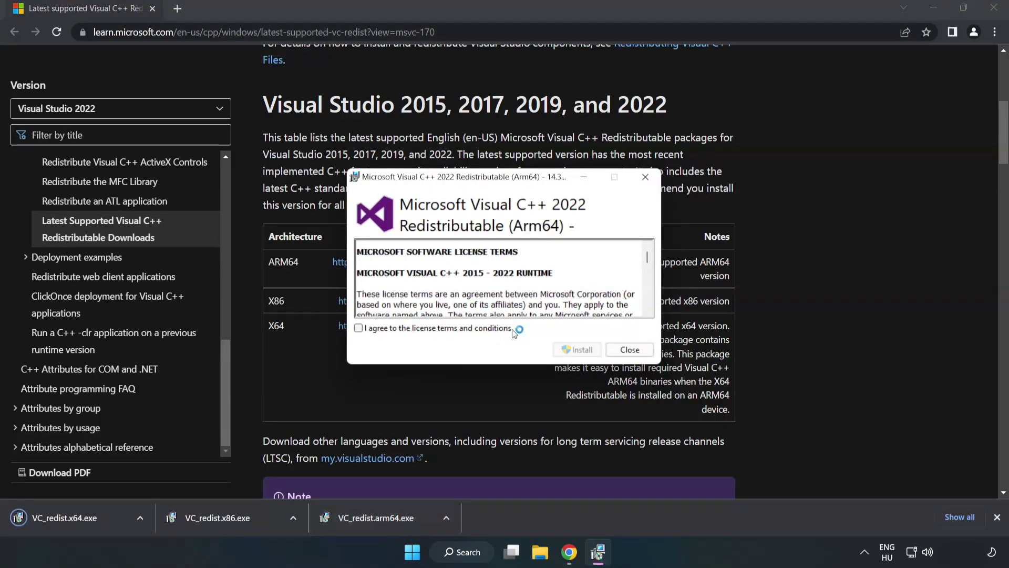
left_click_drag(647, 255, 647, 304)
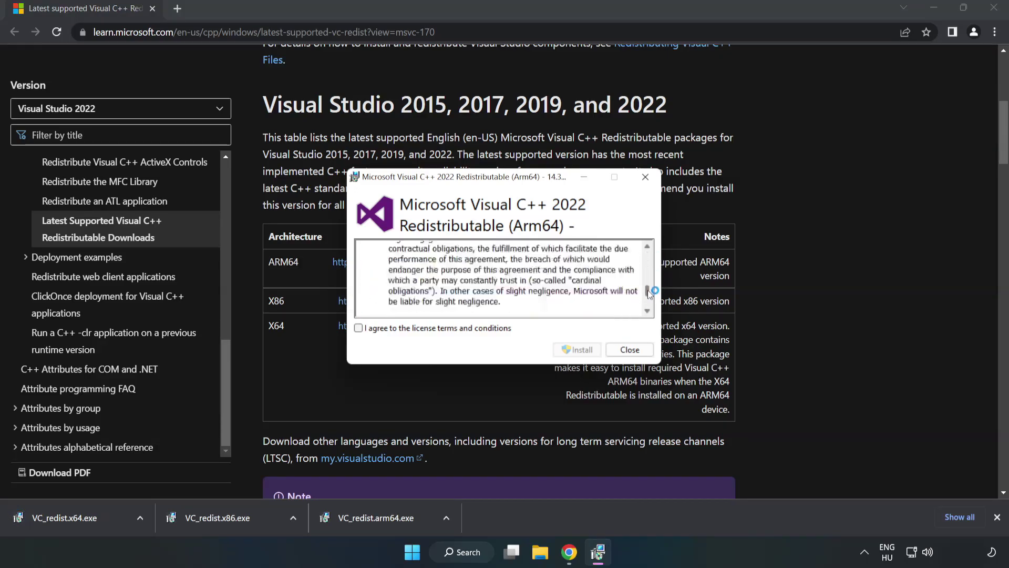
Accept the license and try installing the ARM64 redistributable, dismissing its unsupported failure
left_click(360, 330)
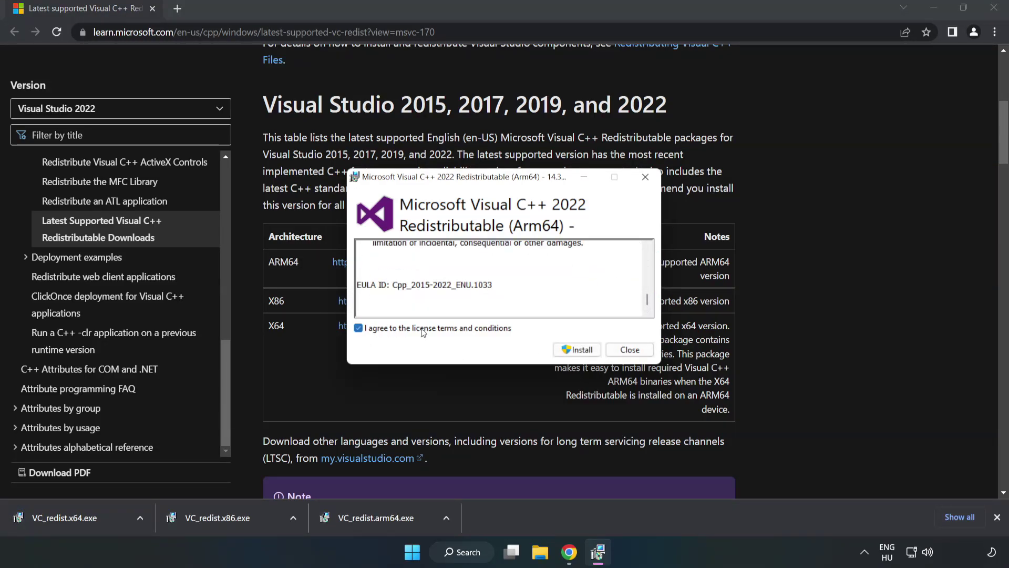
left_click(578, 350)
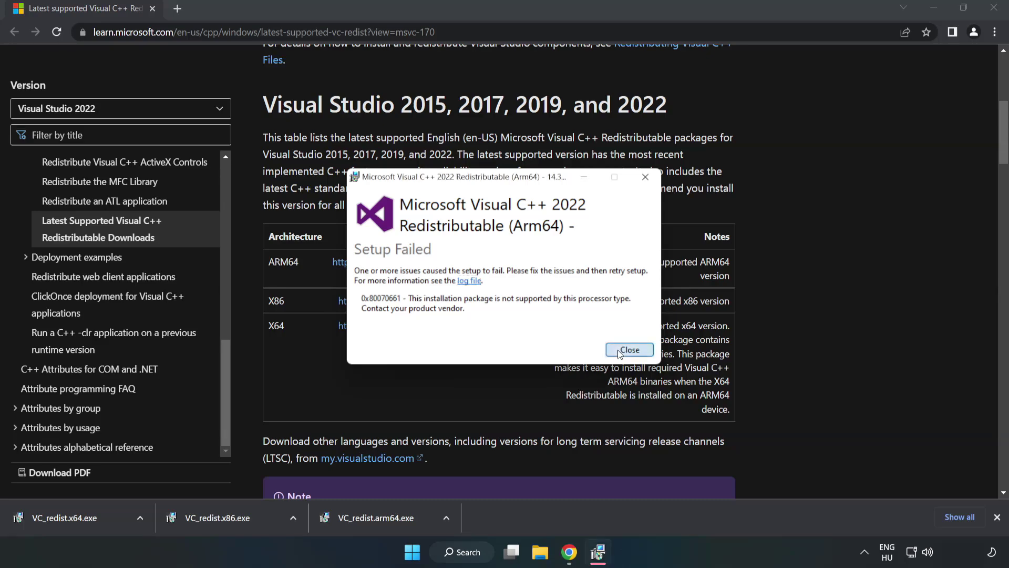
left_click(620, 353)
Install the x86 redistributable from VC_redist.x86.exe with the license accepted, then close setup
left_click(223, 518)
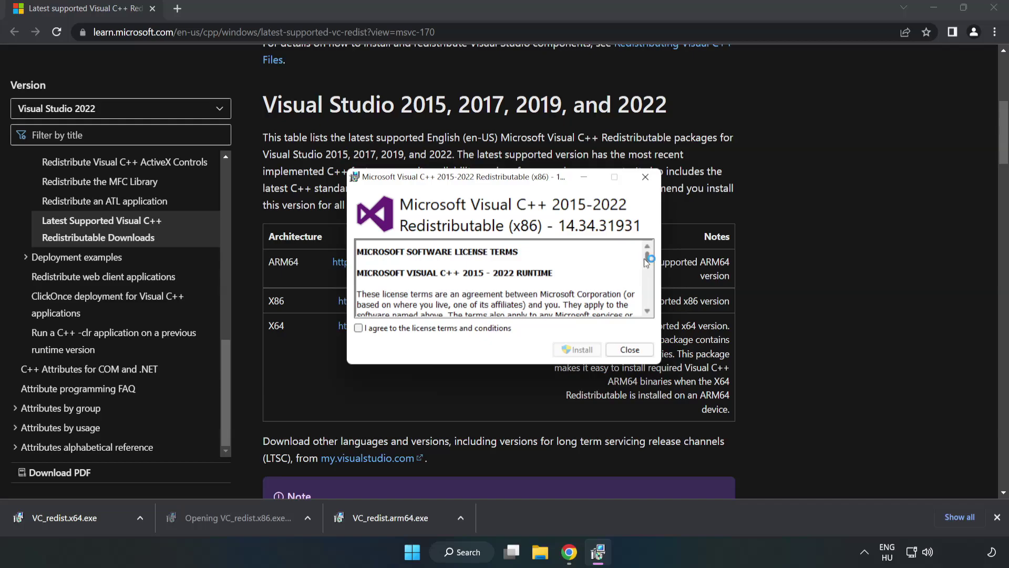
left_click_drag(647, 258, 647, 304)
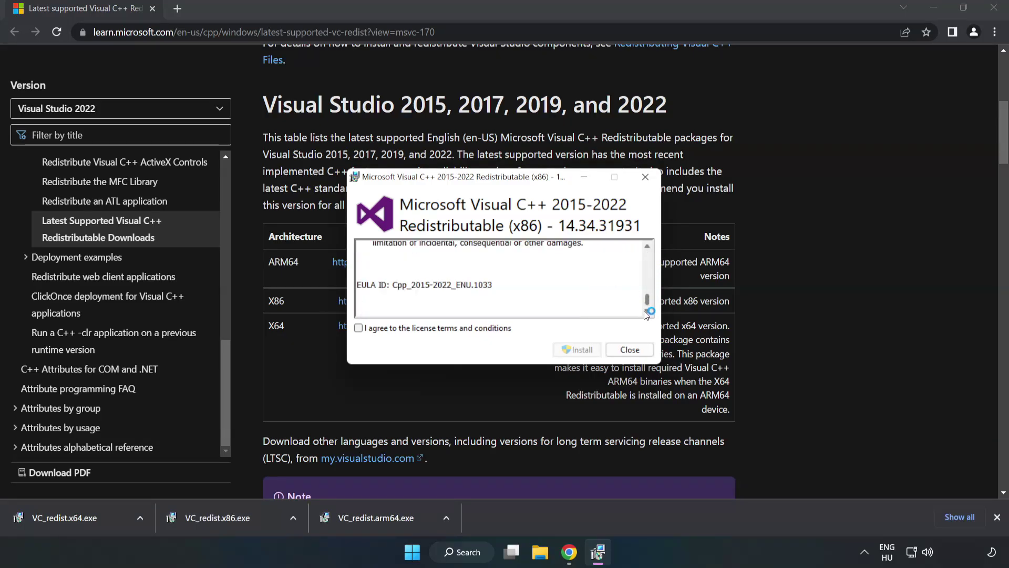
left_click(361, 328)
left_click(570, 351)
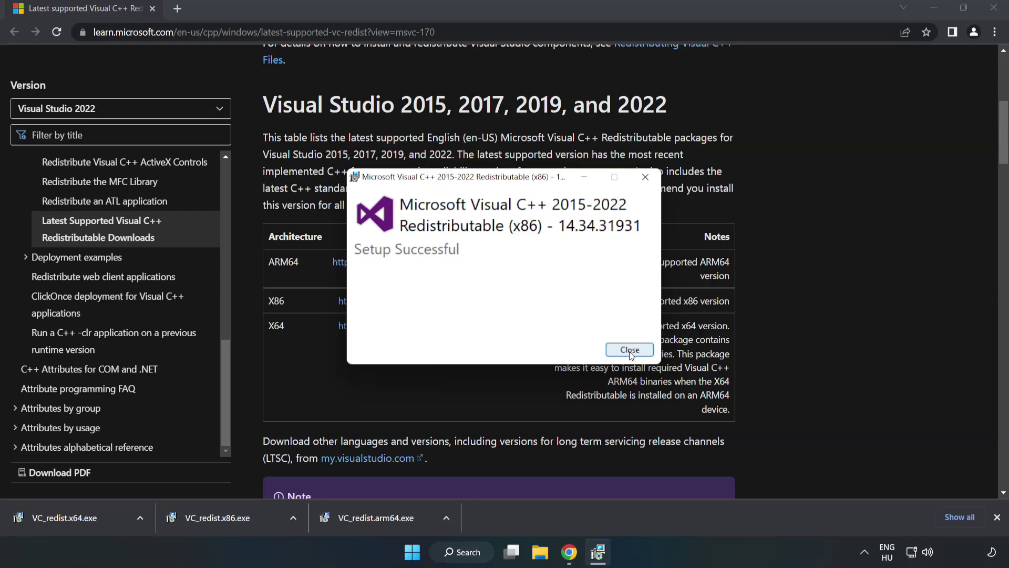
left_click(630, 350)
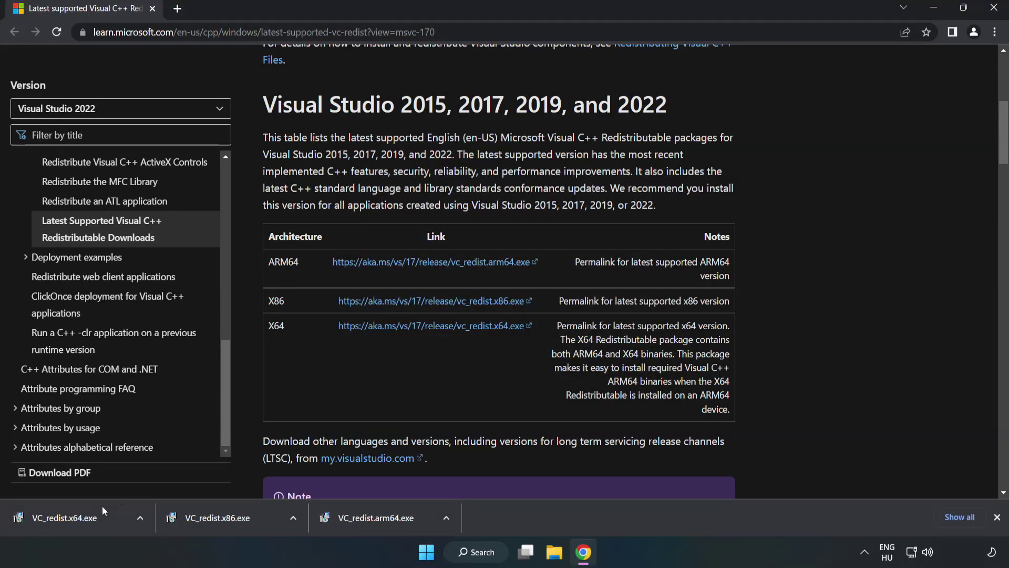
Install VC_redist.x64.exe (version 14.34.31931) with the license accepted and close its setup
left_click(55, 515)
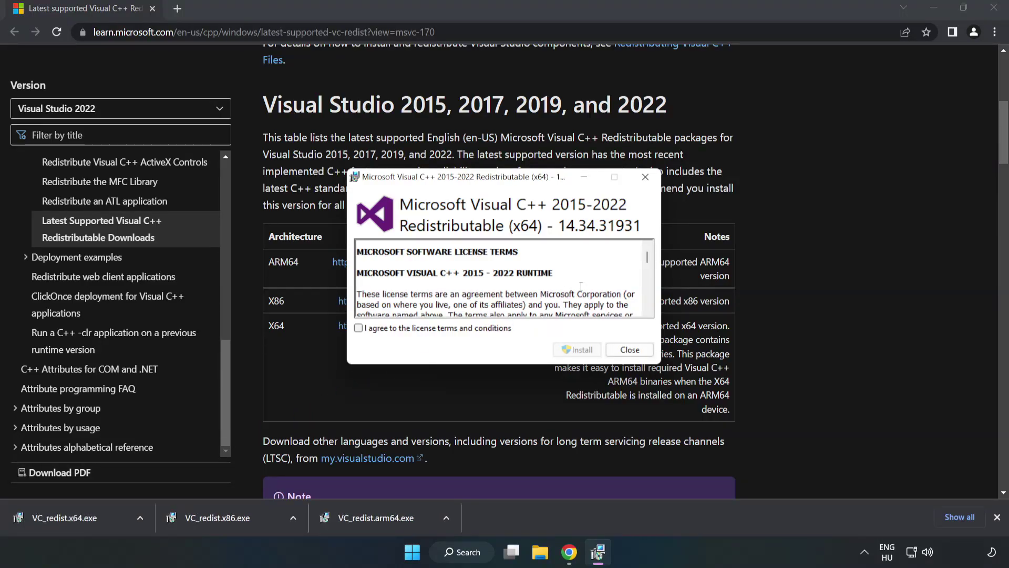
left_click_drag(647, 260, 649, 306)
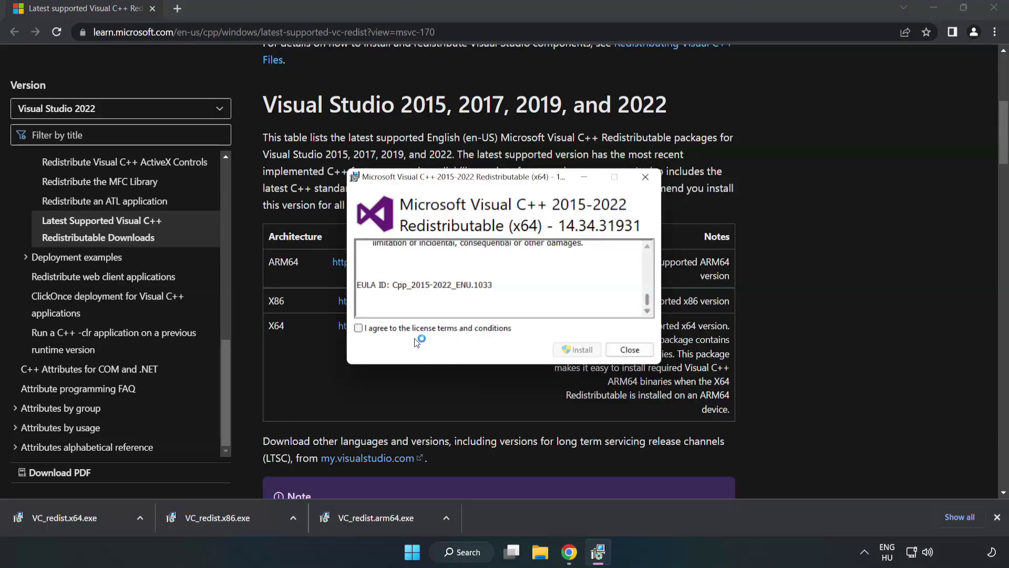
left_click(359, 328)
left_click(575, 350)
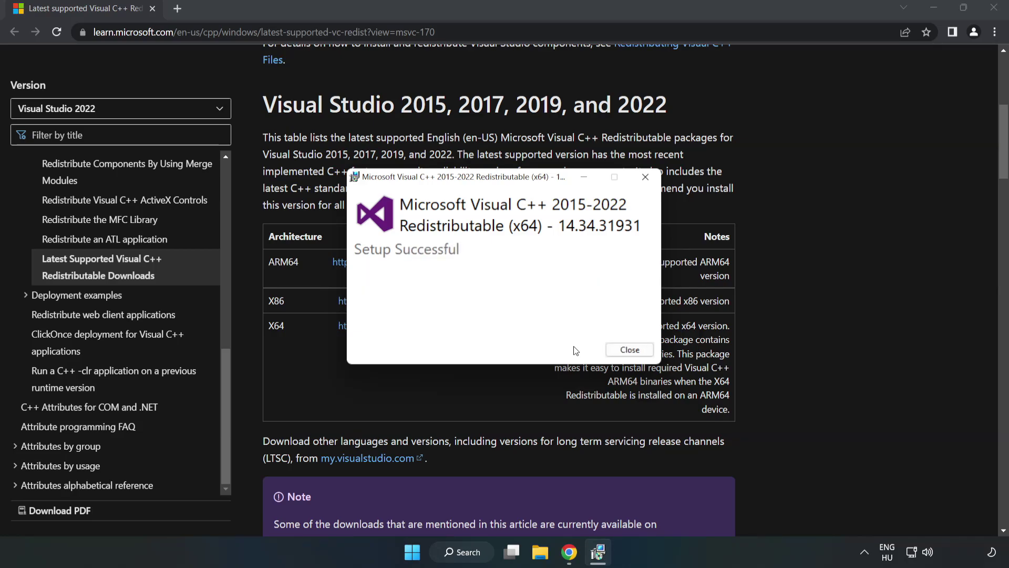
left_click(636, 357)
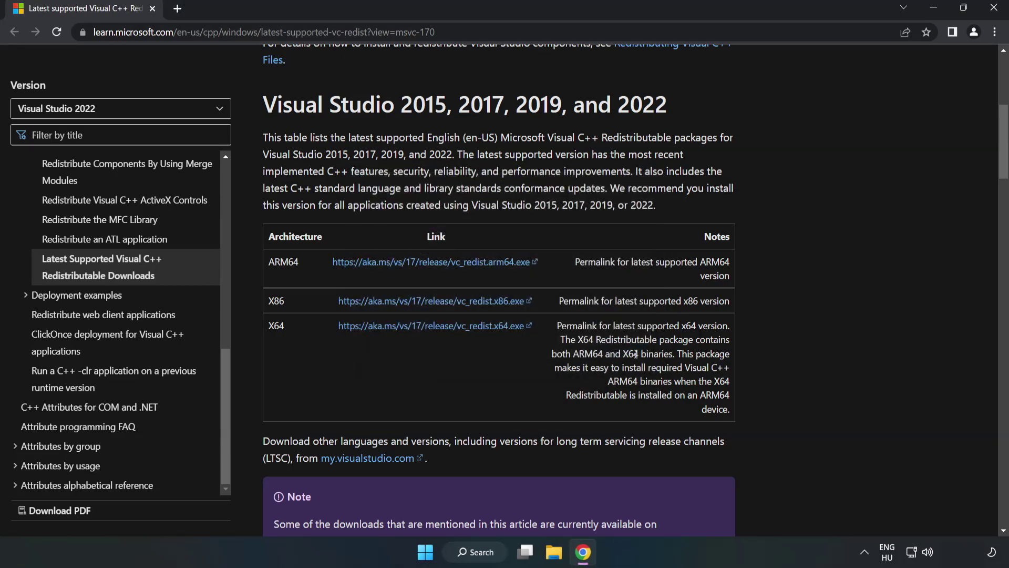
Close Chrome, find Command Prompt through Windows Search, and run it as administrator
left_click(996, 13)
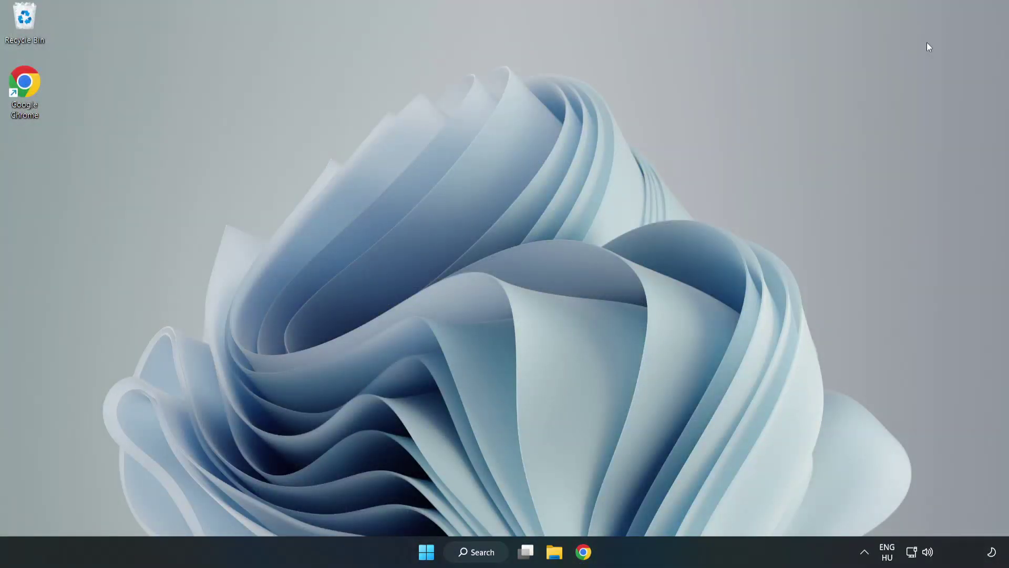
left_click(489, 553)
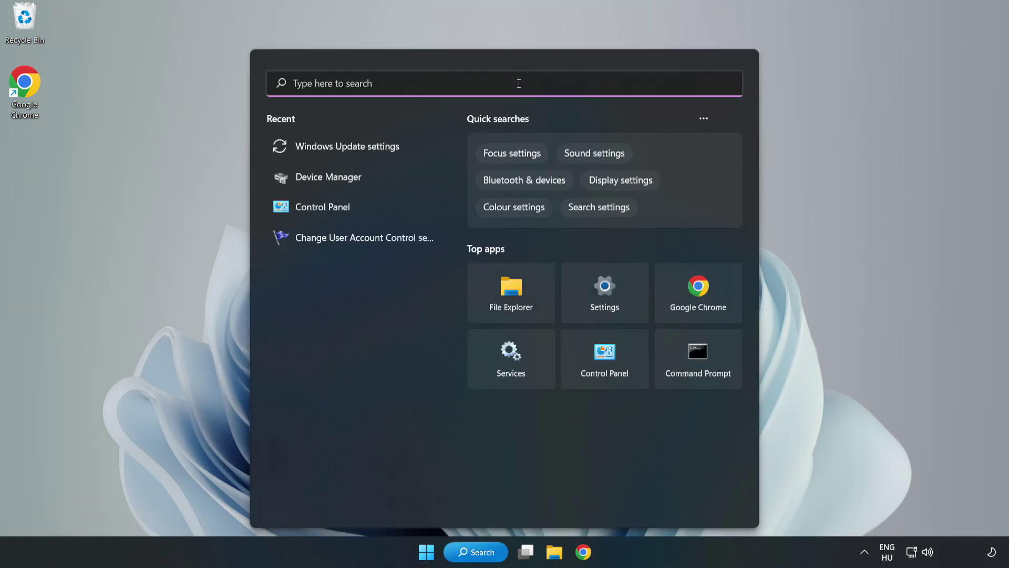
type("cmd")
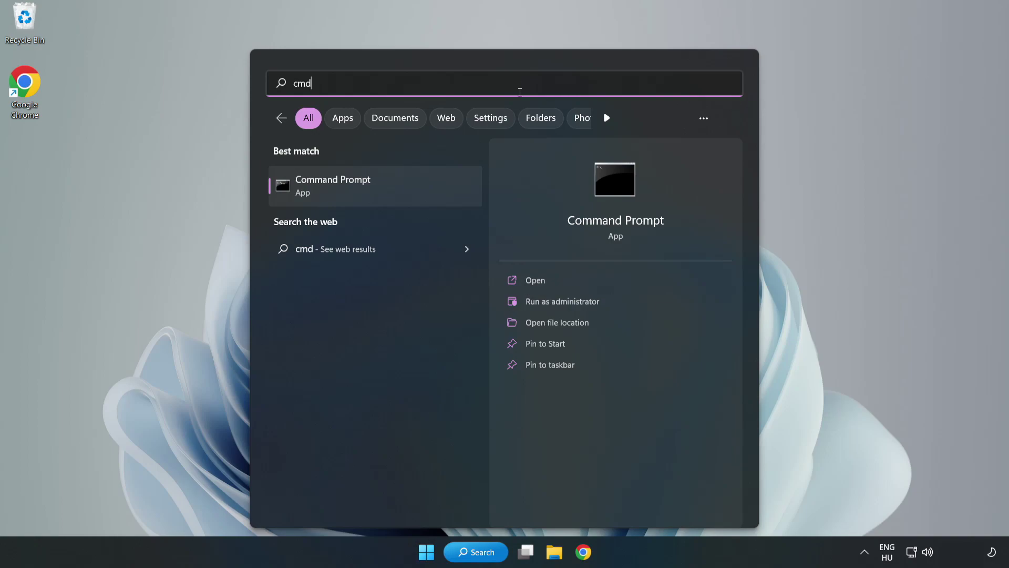
right_click(395, 191)
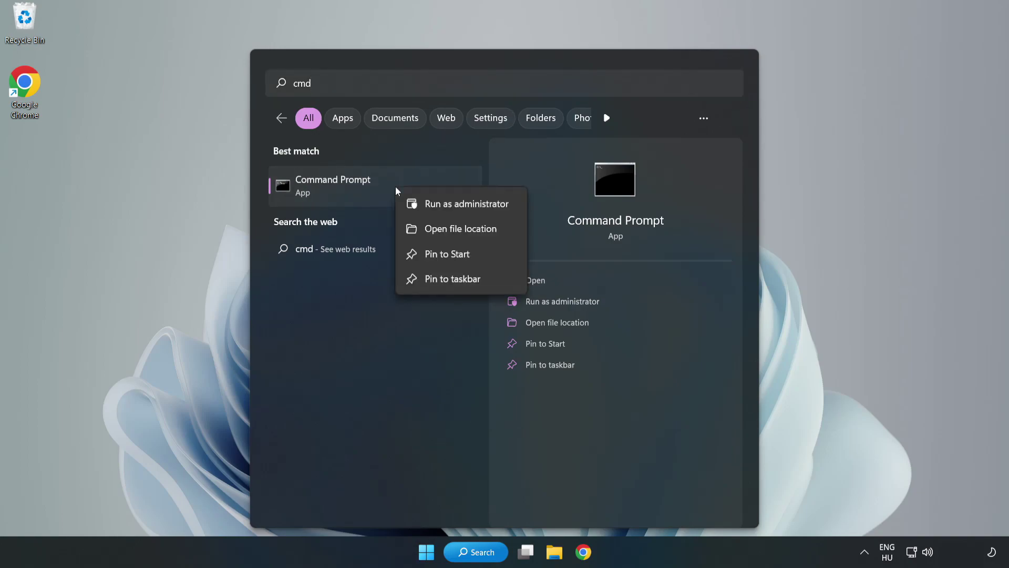
left_click(436, 205)
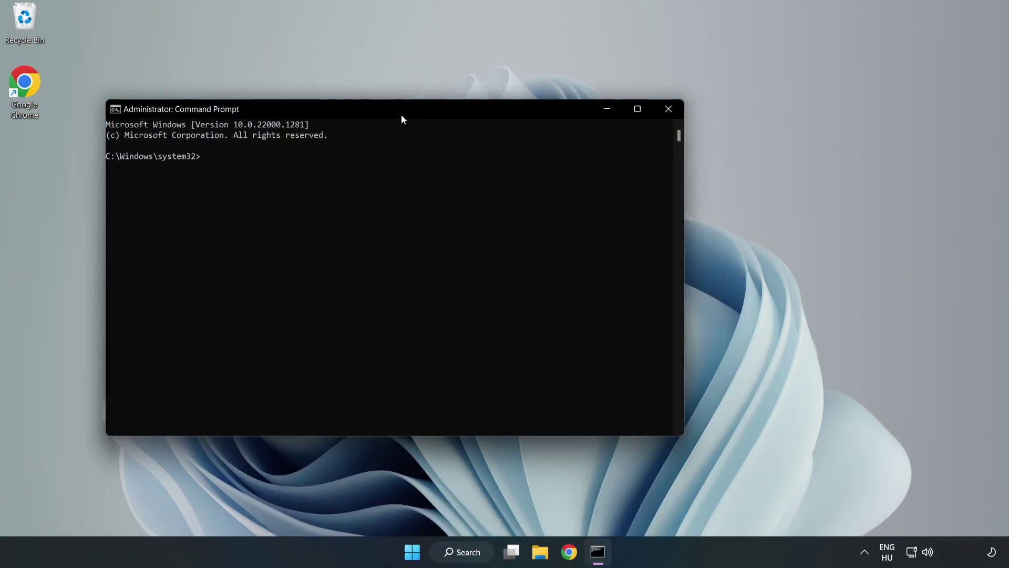
Run sfc /scannow, which reports no integrity violations, then close Command Prompt
left_click_drag(401, 115, 513, 114)
type("sfc /scann")
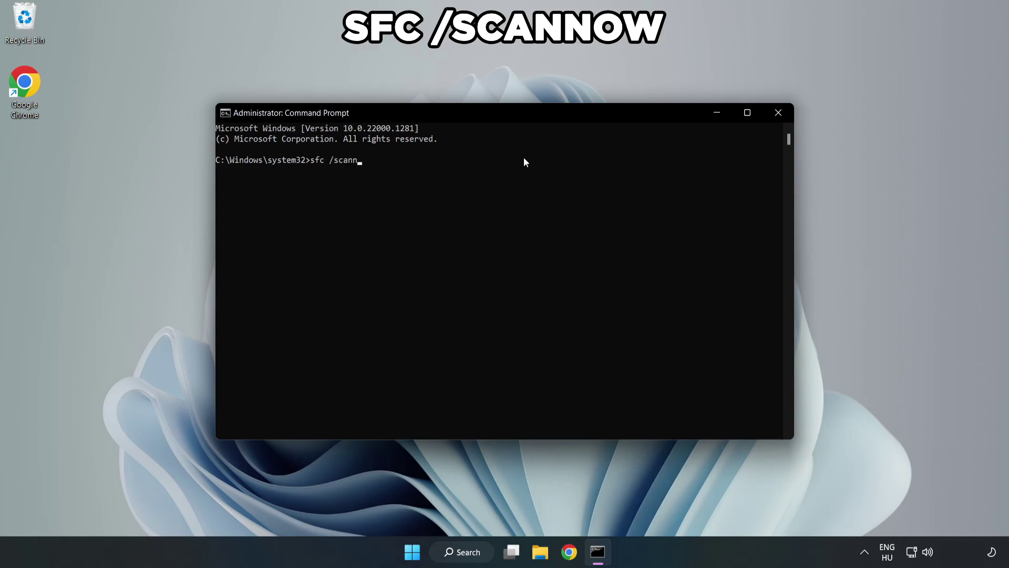
type("ow")
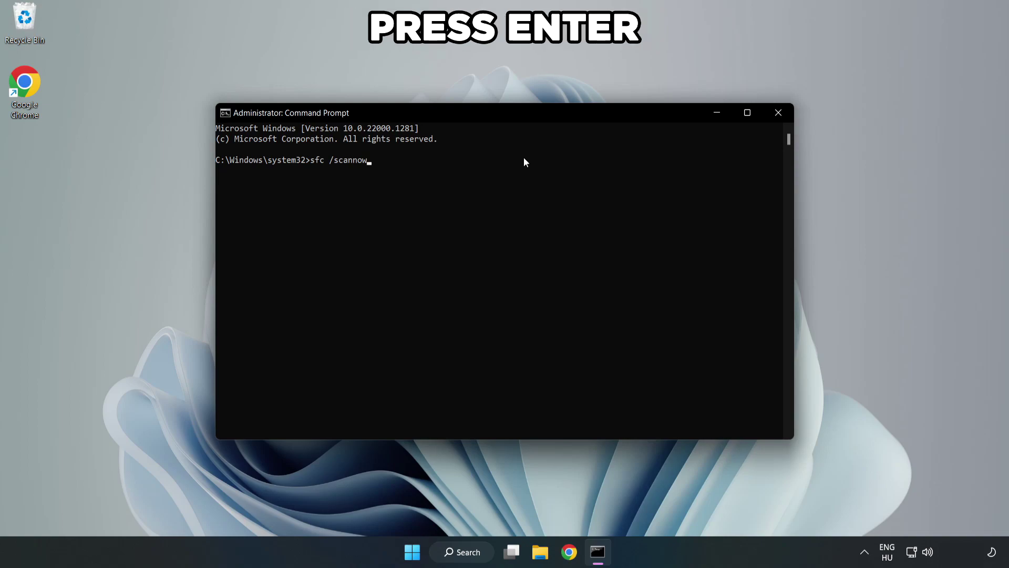
key("Return")
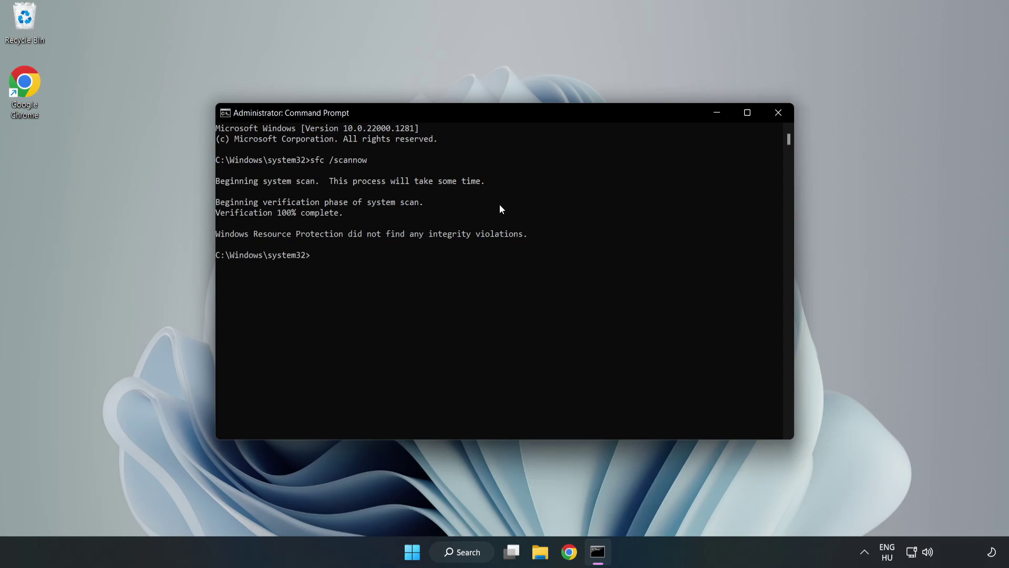
left_click(776, 115)
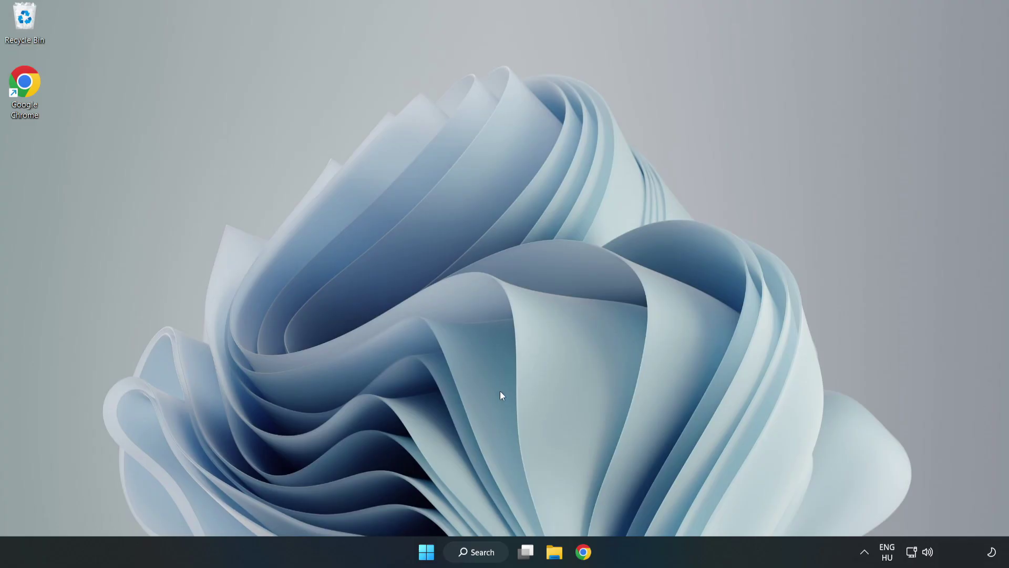
Search for 'security' and launch Windows Security from the Best match result
left_click(476, 554)
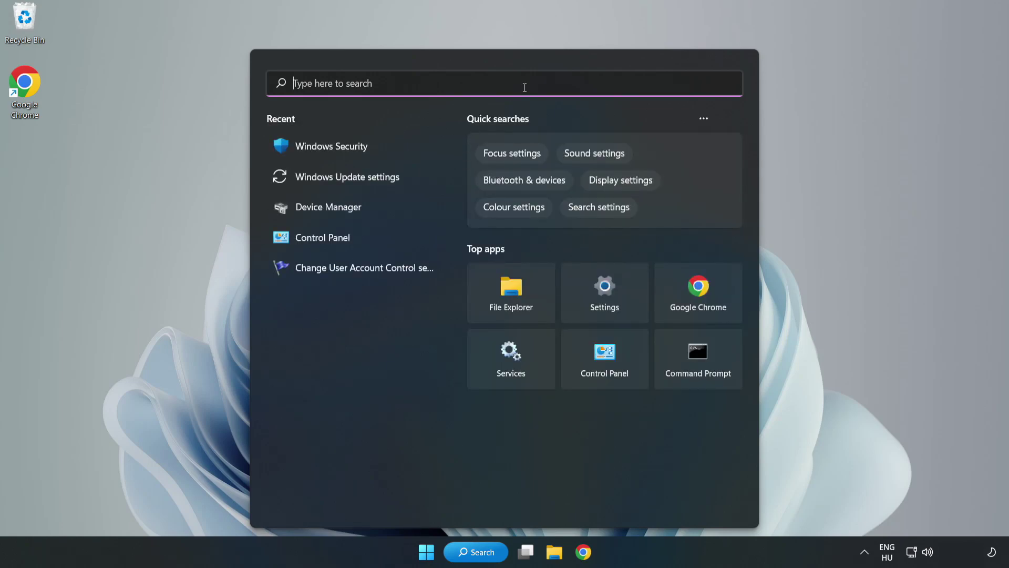
type("sec")
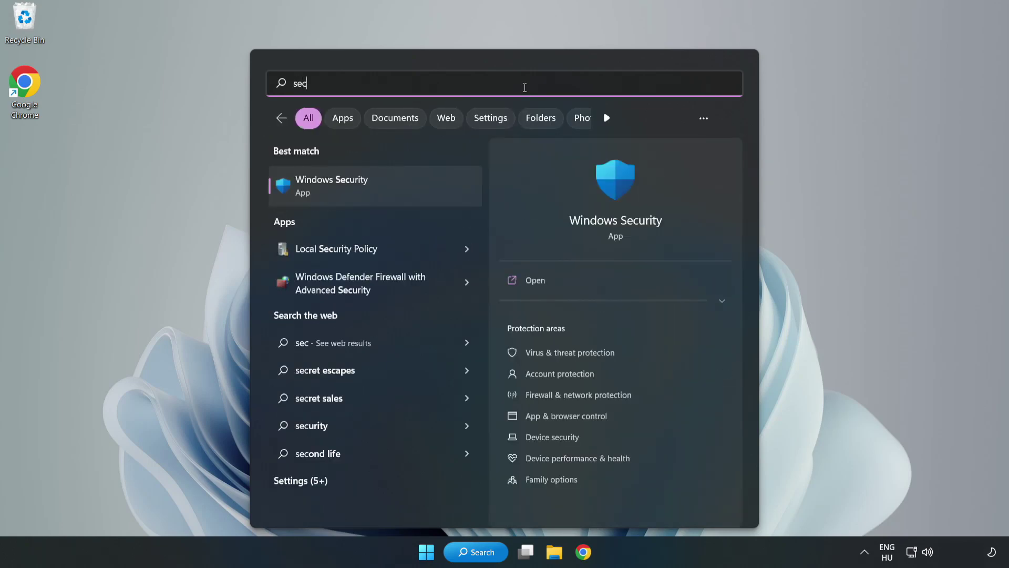
type("urity")
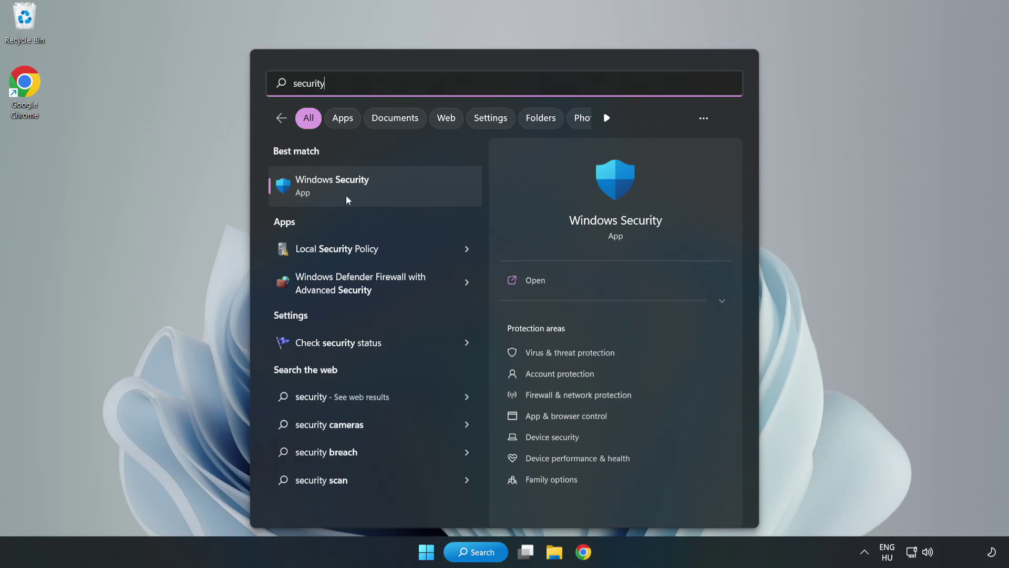
left_click(365, 192)
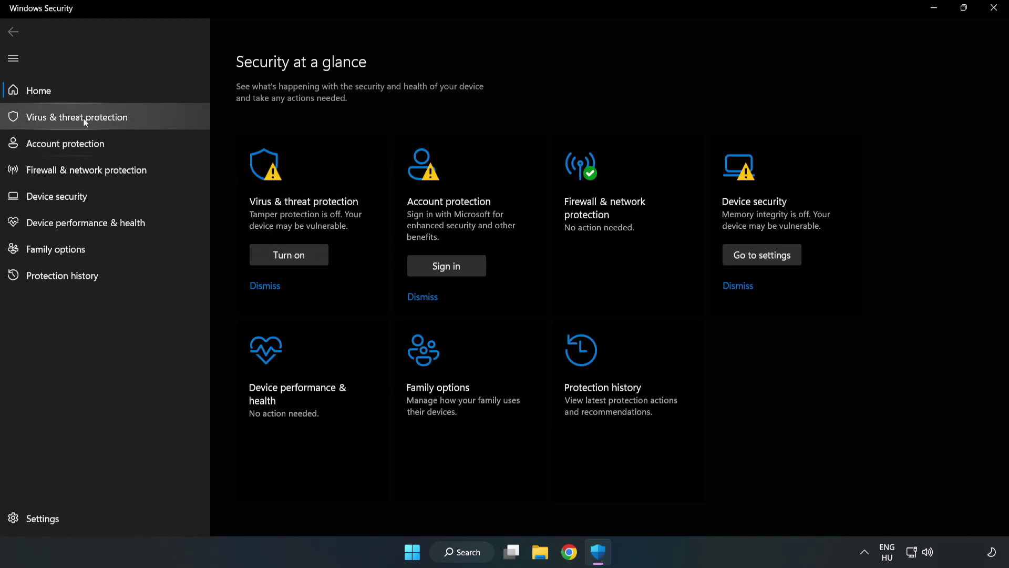
Go to Virus & threat protection's Manage settings page, down to the Exclusions section
left_click(65, 120)
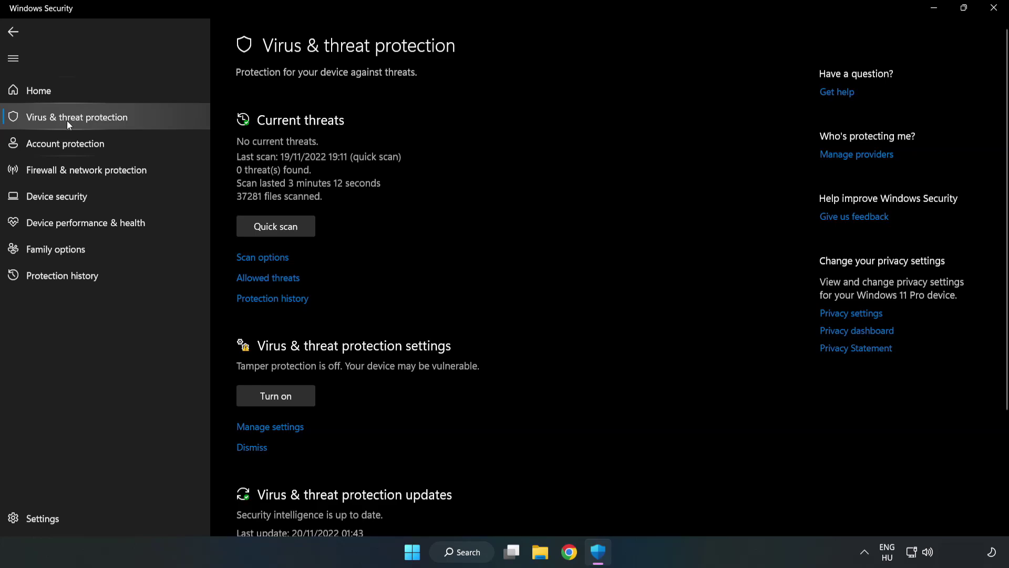
scroll(526, 203, "down", 2)
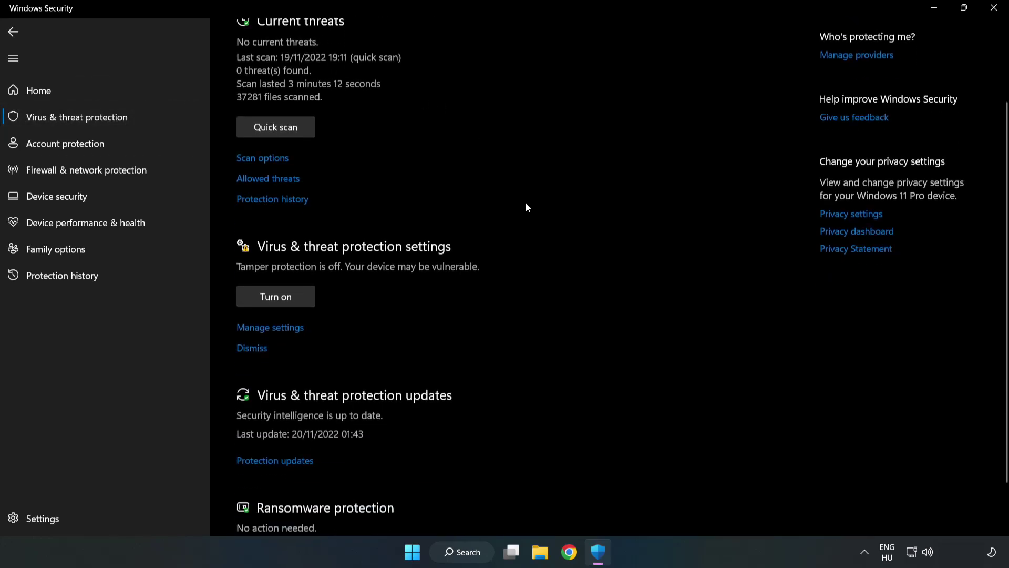
scroll(526, 207, "down", 1)
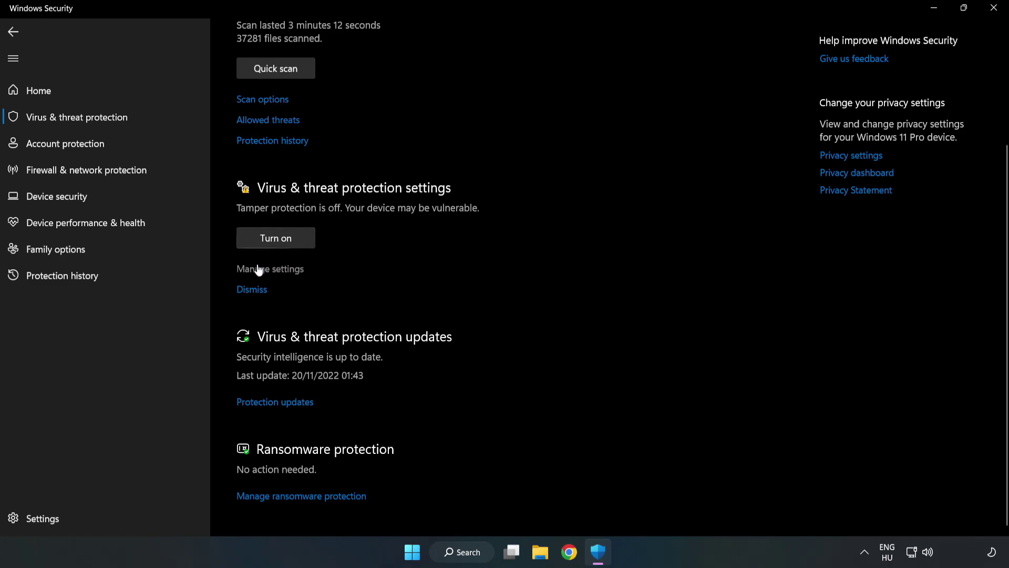
left_click(275, 270)
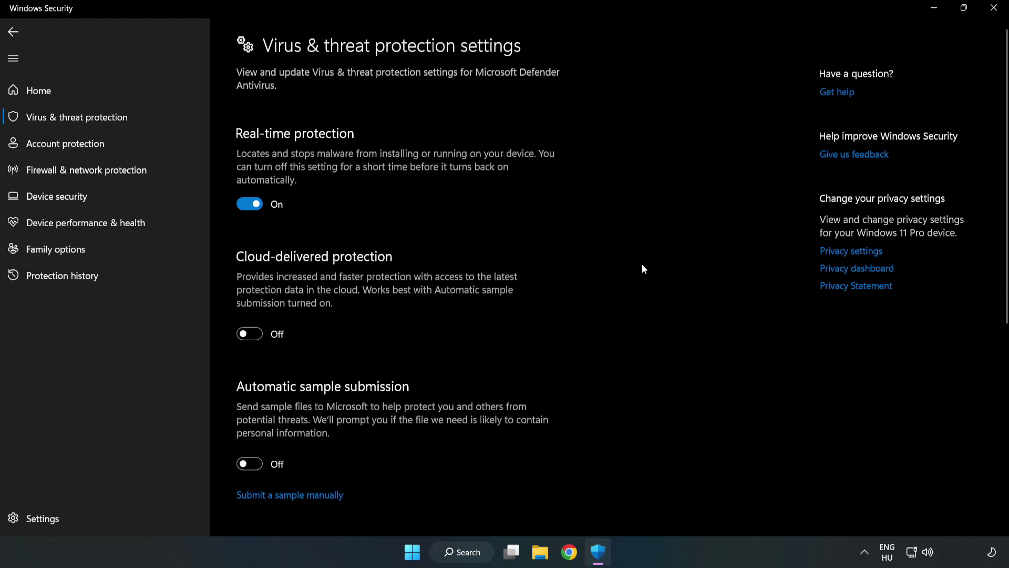
scroll(642, 269, "down", 1)
scroll(641, 268, "down", 4)
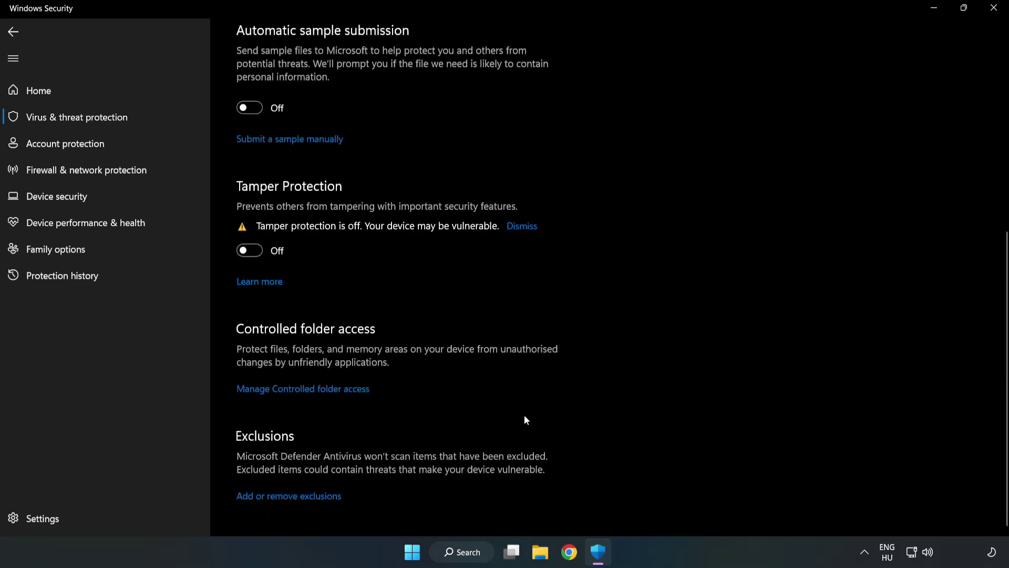
Add the shortcut from C:\Program Files (x86)\NOT WORKING APP as a Defender file exclusion
left_click(298, 497)
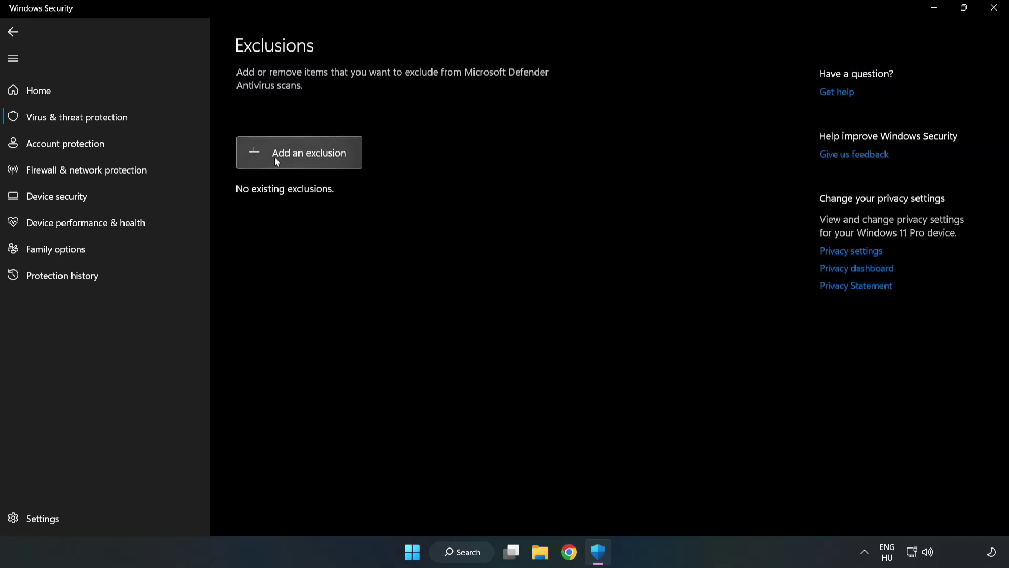
left_click(309, 155)
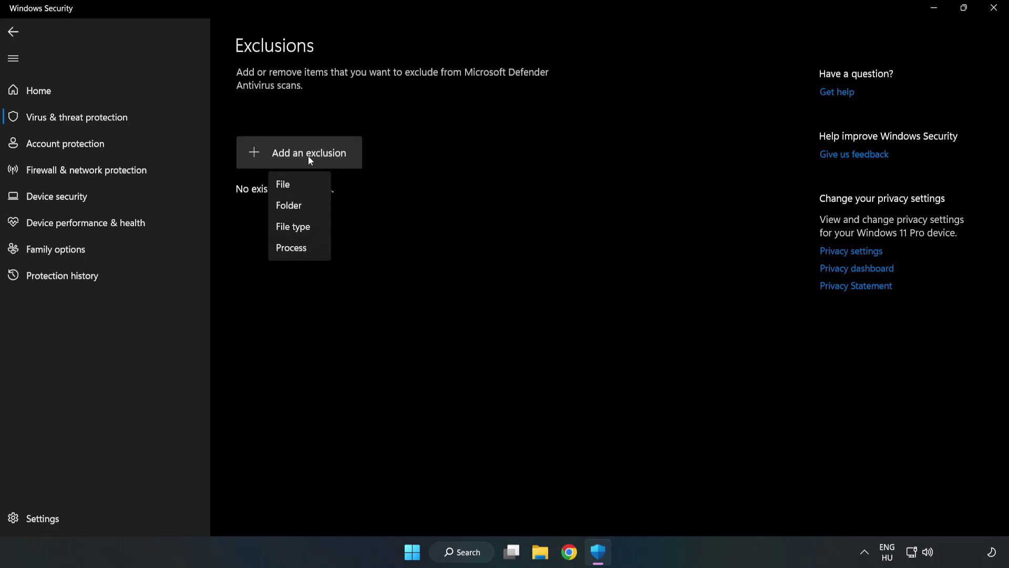
left_click(286, 184)
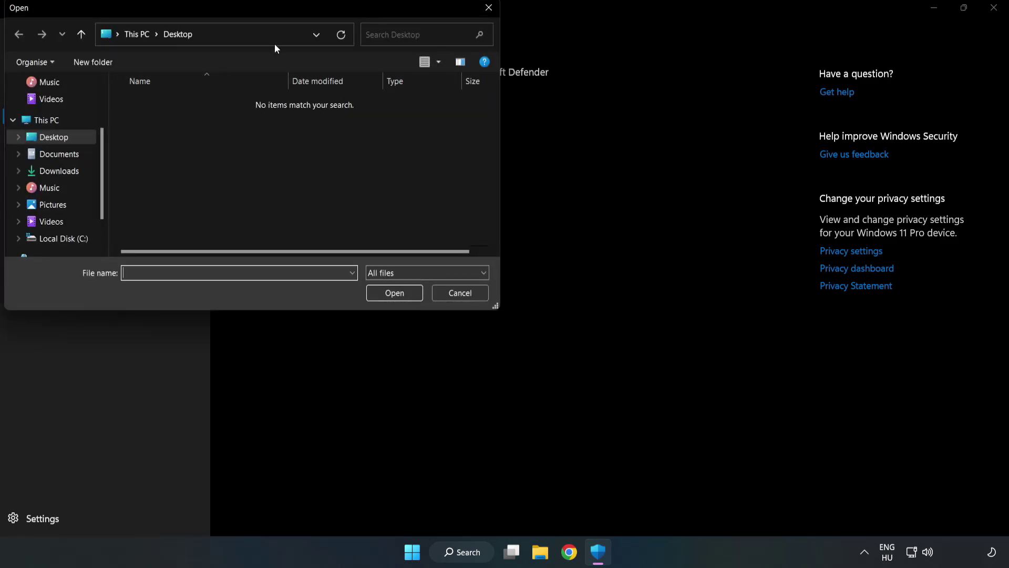
left_click_drag(273, 10, 464, 112)
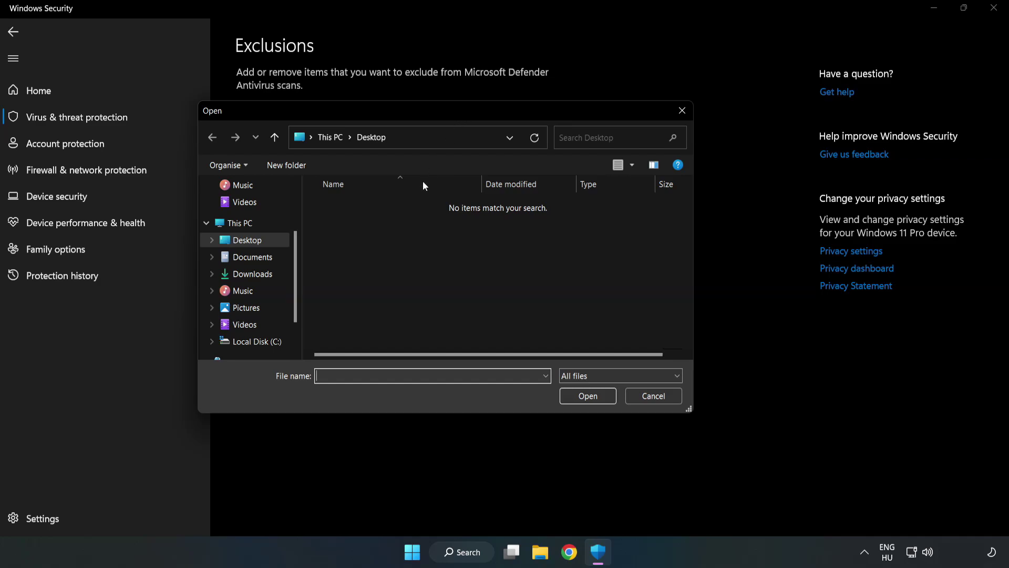
left_click(259, 341)
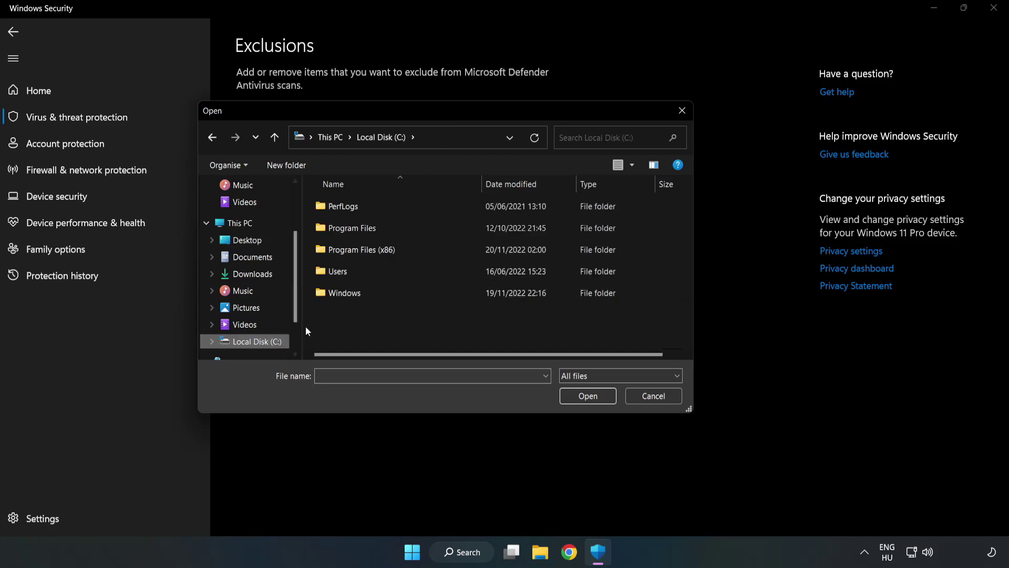
double_click(396, 251)
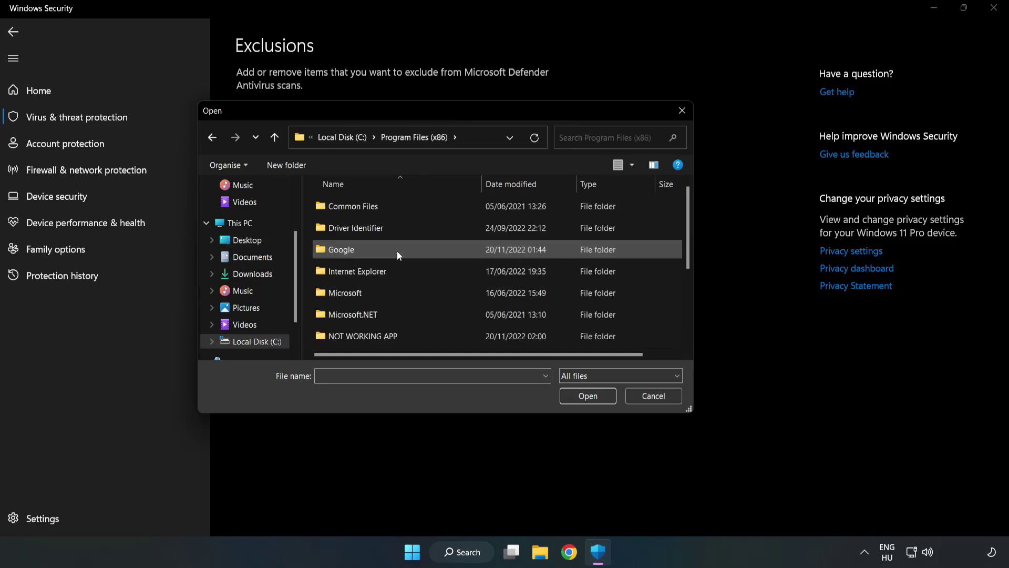
double_click(396, 334)
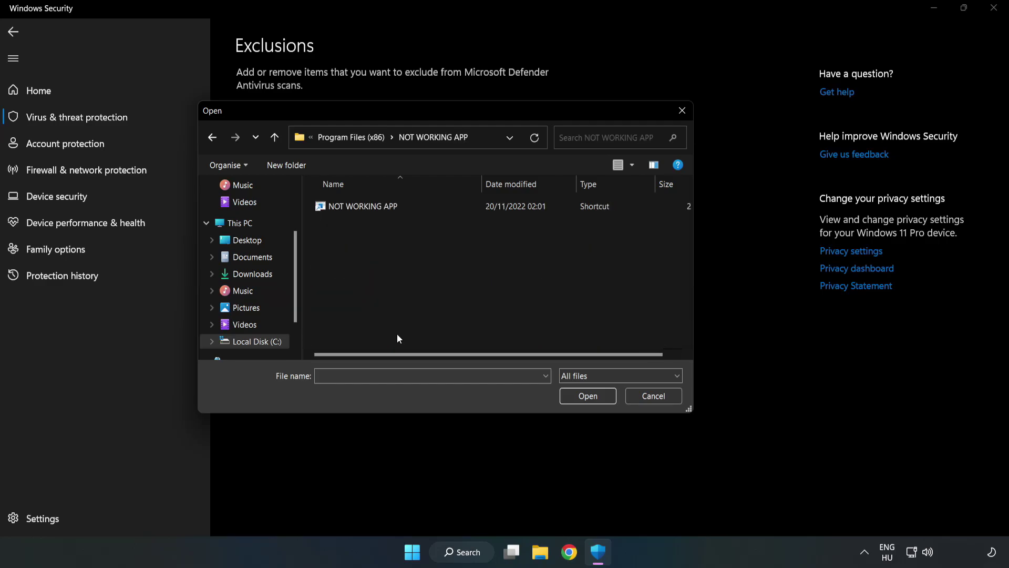
left_click(356, 205)
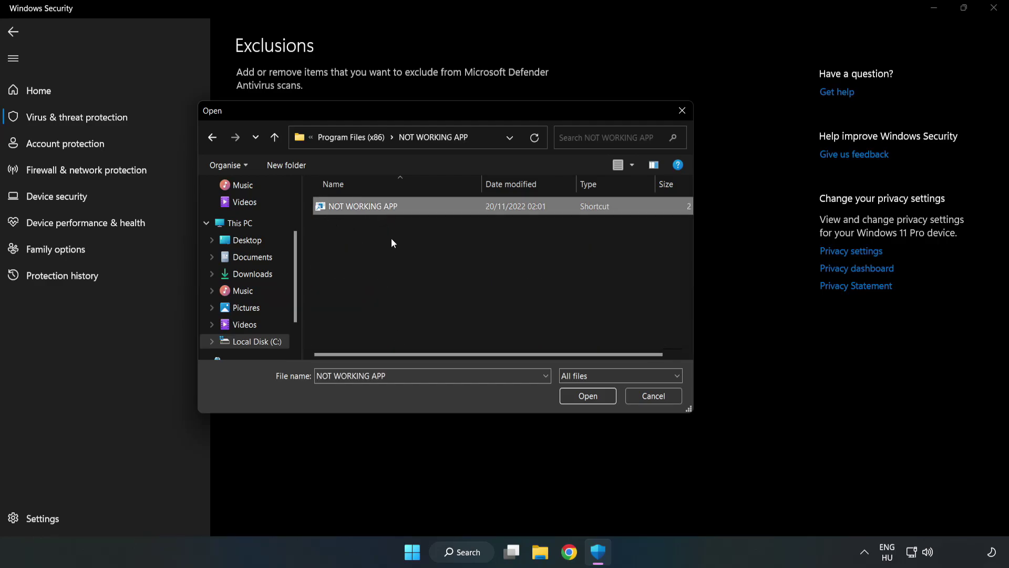
left_click(588, 398)
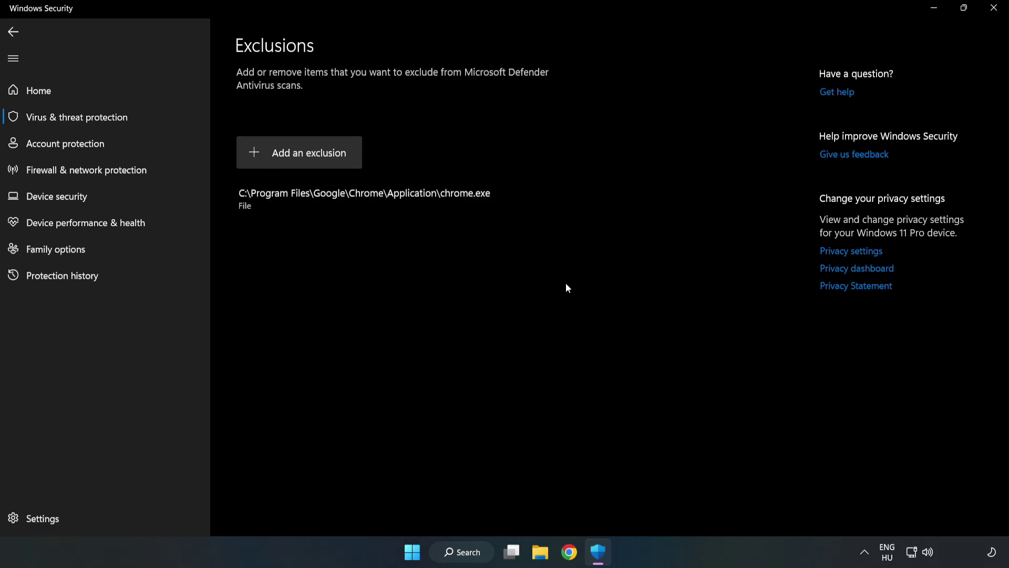
Close Windows Security and bring up the Start menu power options showing Restart
left_click(993, 12)
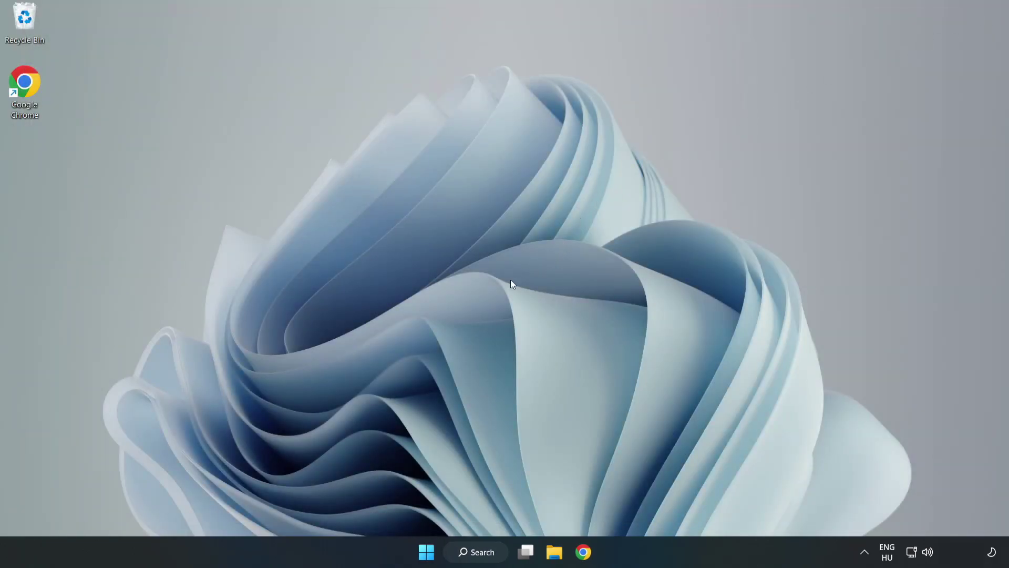
left_click(427, 551)
left_click(667, 506)
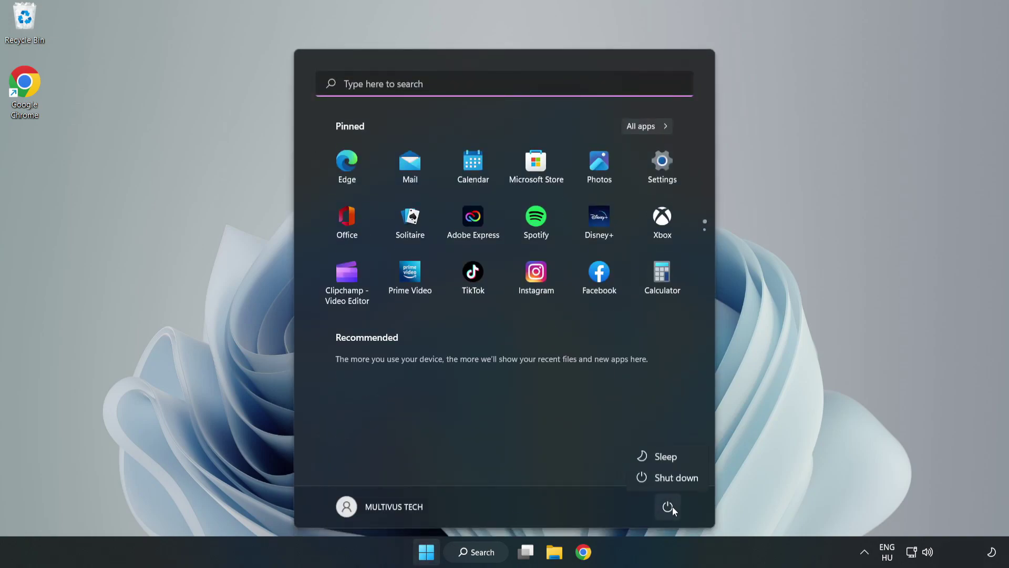